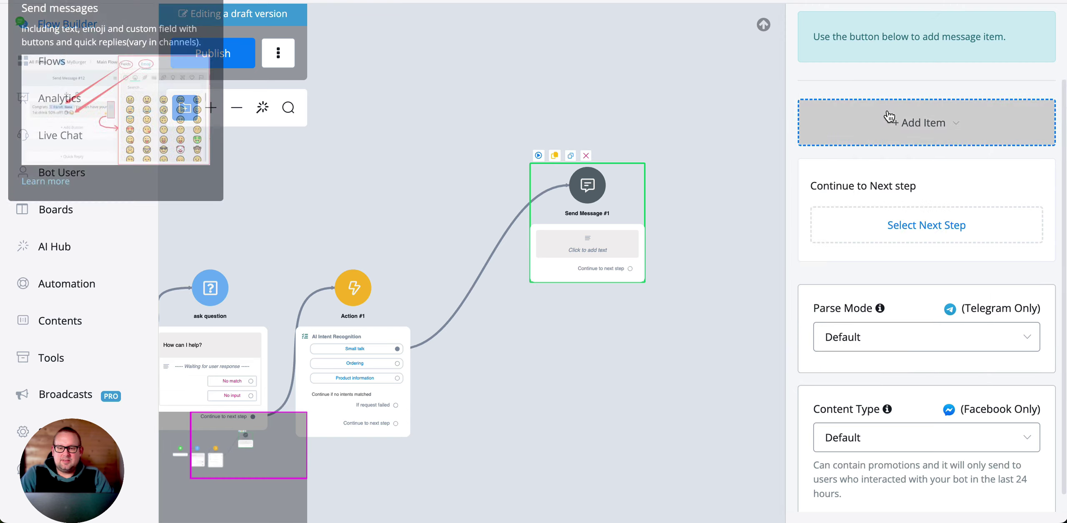
# Add a text item reading "small talk" to the message step linked to the Small talk intent
pyautogui.click(999, 84)
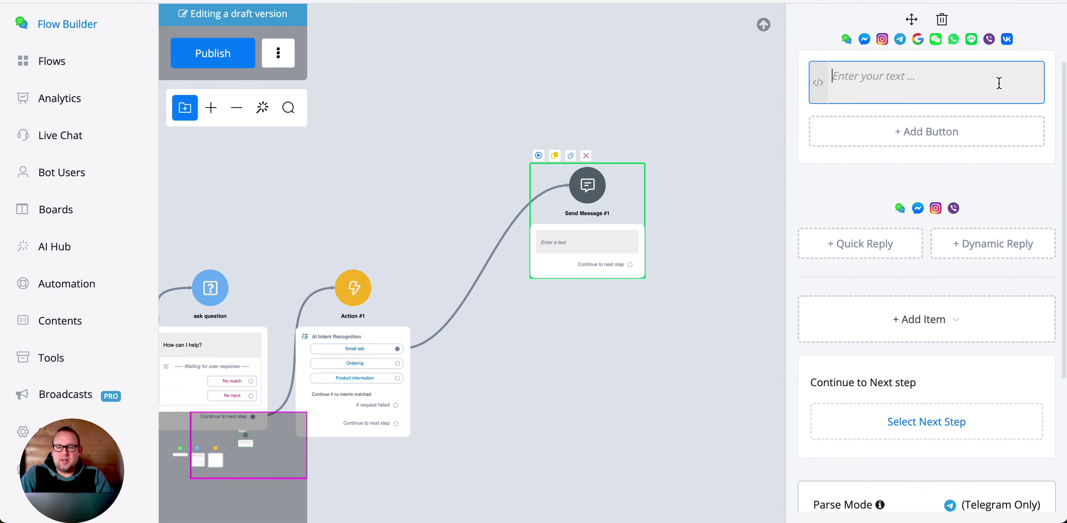
pyautogui.write('sma')
pyautogui.press('BackSpace')
pyautogui.write('mall talk')
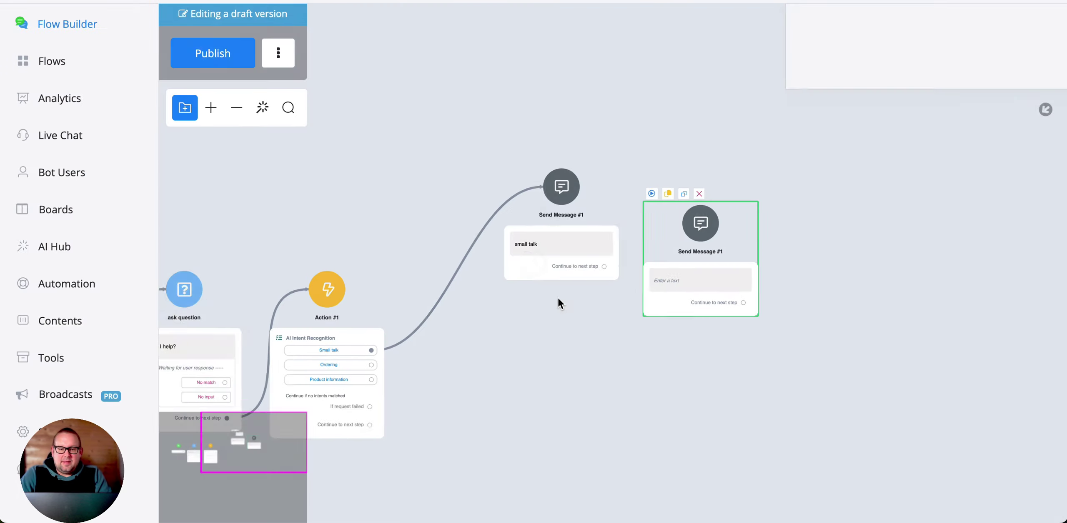
# Place the copied message below the small talk message, connect the Ordering intent to it, and set its text to "ordering"
pyautogui.moveTo(586, 303); pyautogui.dragTo(463, 377)
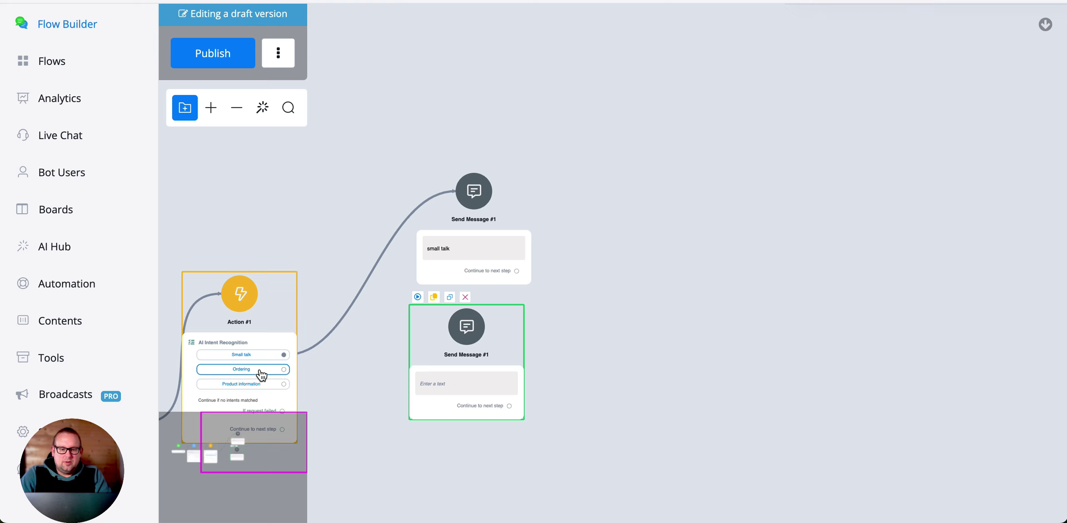
pyautogui.moveTo(284, 369); pyautogui.dragTo(476, 361)
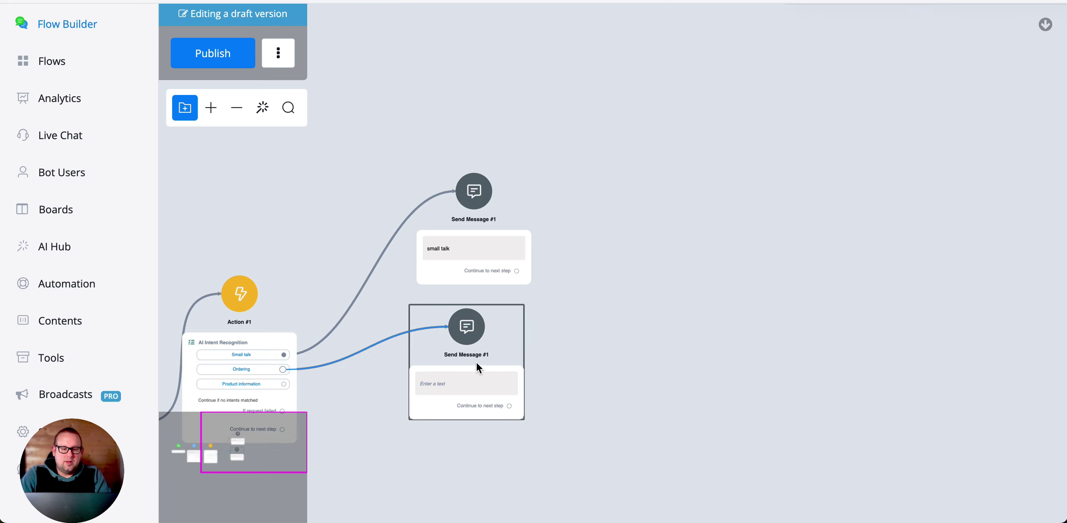
pyautogui.click(476, 361)
pyautogui.click(893, 182)
pyautogui.write('ordering')
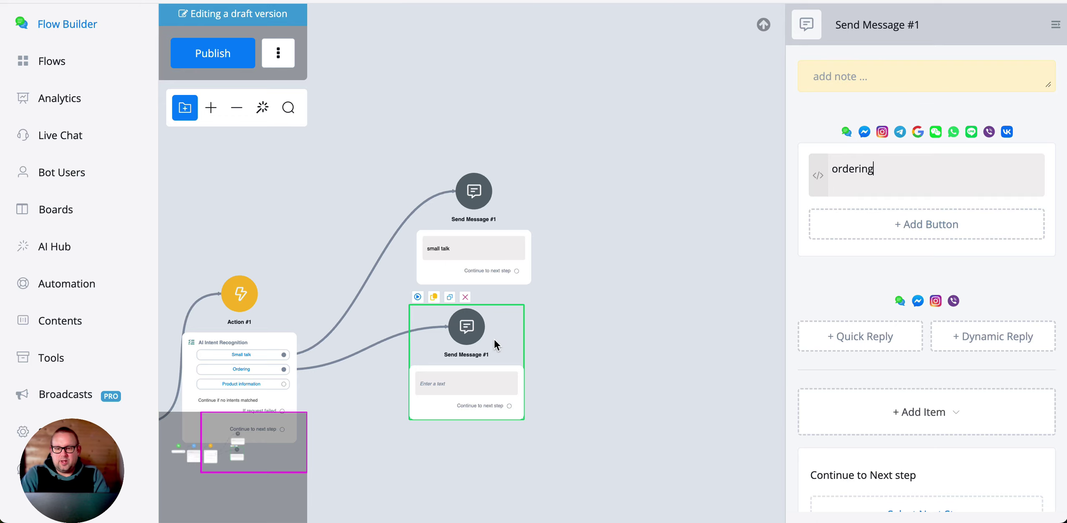
# Duplicate the ordering message, place the copy below it, and connect the Product information intent to the copy
pyautogui.click(449, 297)
pyautogui.scroll(-6, 441, 401)
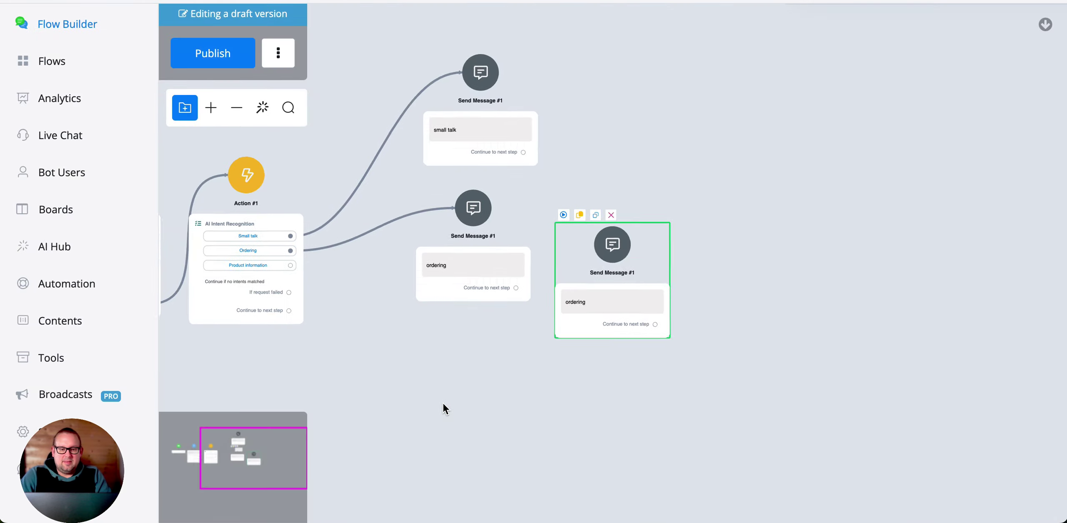
pyautogui.hscroll(-3, 443, 403)
pyautogui.moveTo(748, 182); pyautogui.dragTo(605, 299)
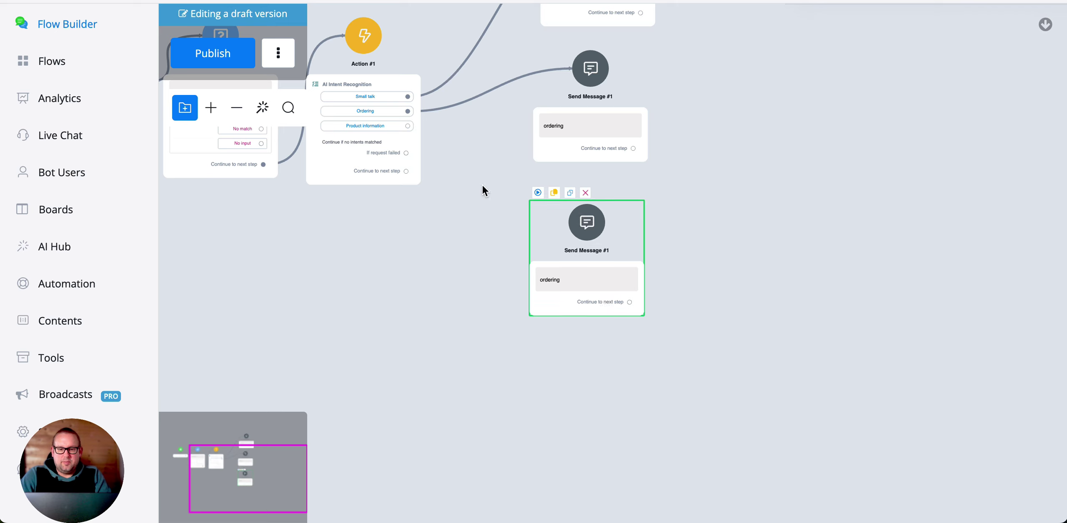
pyautogui.moveTo(409, 133); pyautogui.dragTo(588, 221)
# Replace the text of the message linked to the Product information intent with "product information"
pyautogui.doubleClick(872, 187)
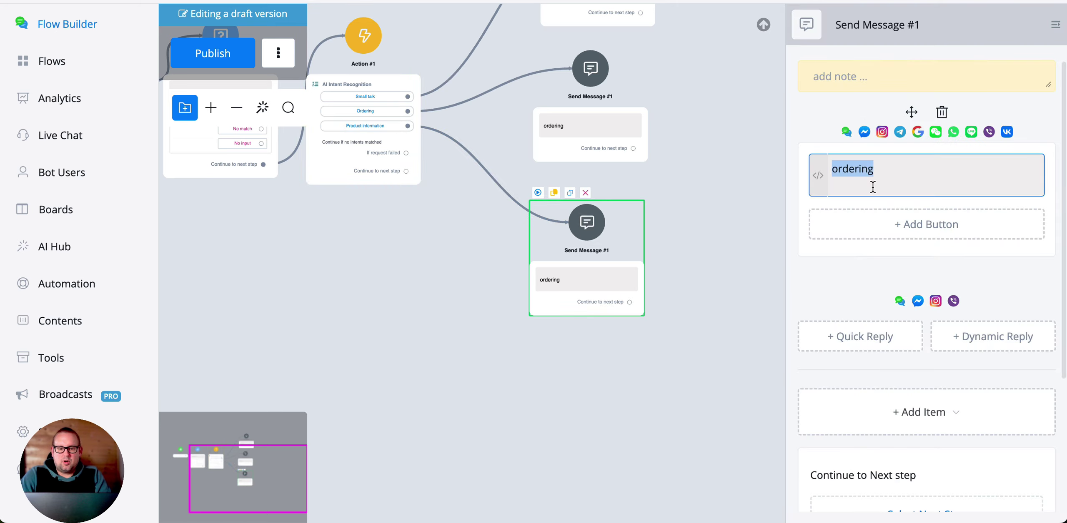
pyautogui.write('produc')
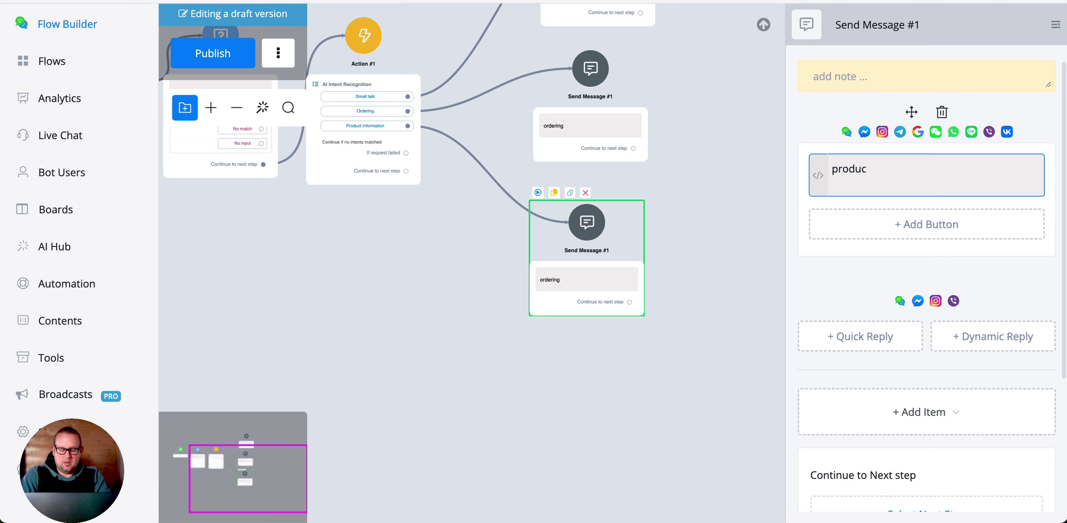
pyautogui.write('t information')
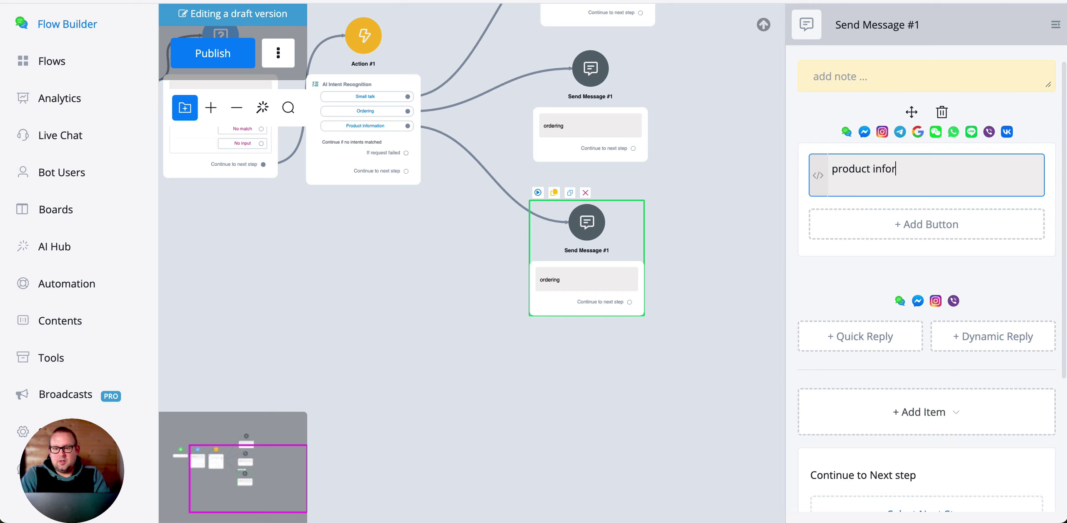
pyautogui.click(744, 219)
# Link the next step of the small talk, ordering and product information messages back to the ask question step
pyautogui.scroll(-4, 743, 221)
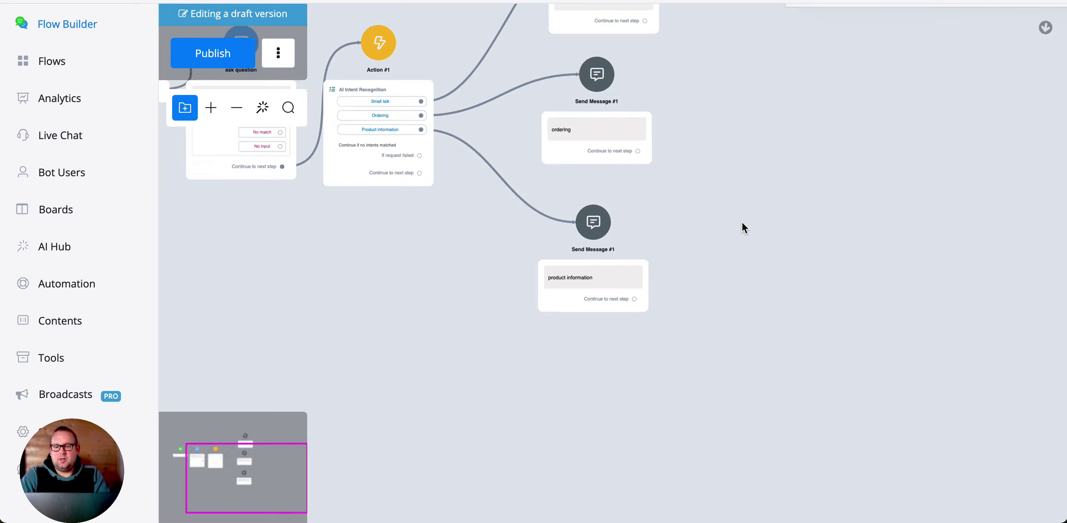
pyautogui.moveTo(745, 208); pyautogui.dragTo(748, 265)
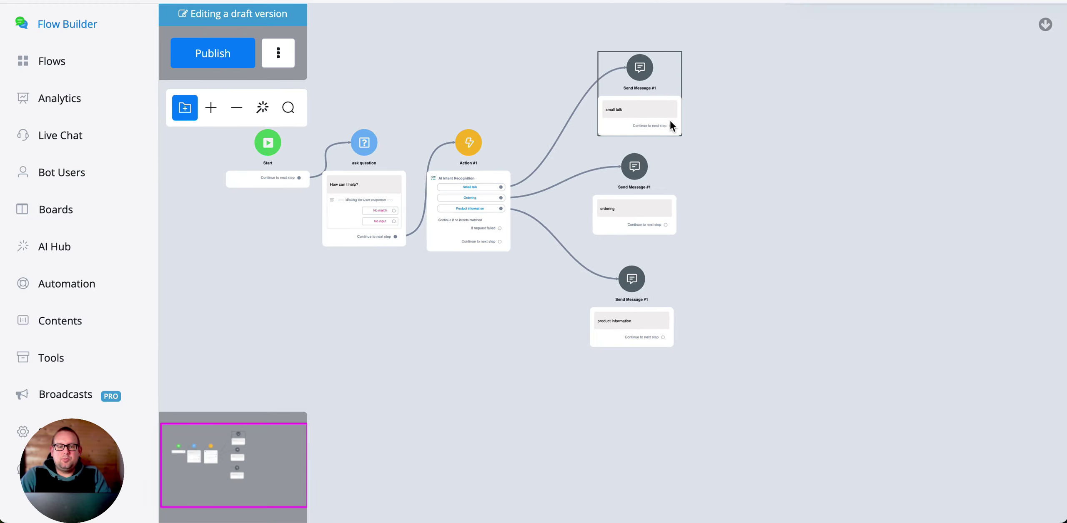
pyautogui.moveTo(671, 126); pyautogui.dragTo(365, 143)
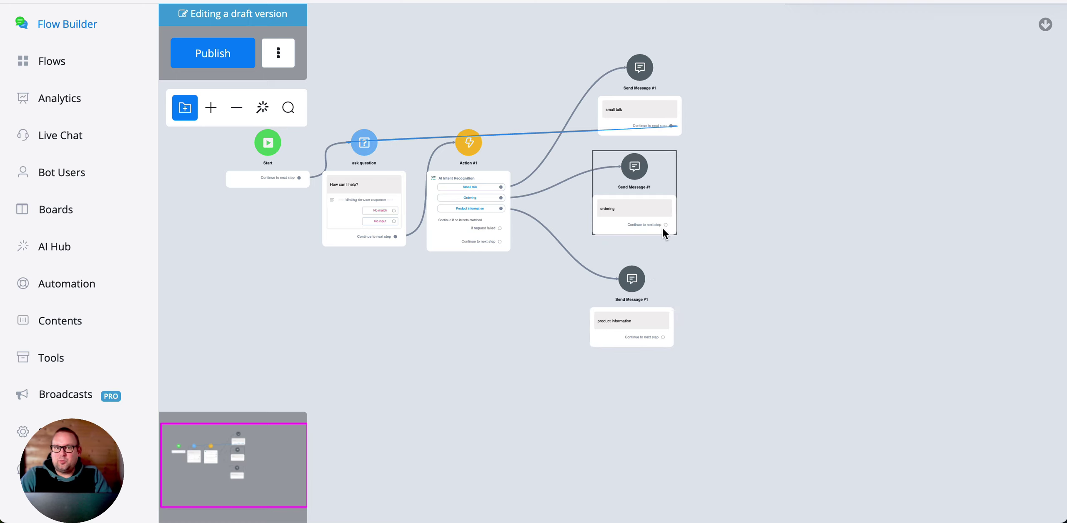
pyautogui.moveTo(666, 225); pyautogui.dragTo(364, 143)
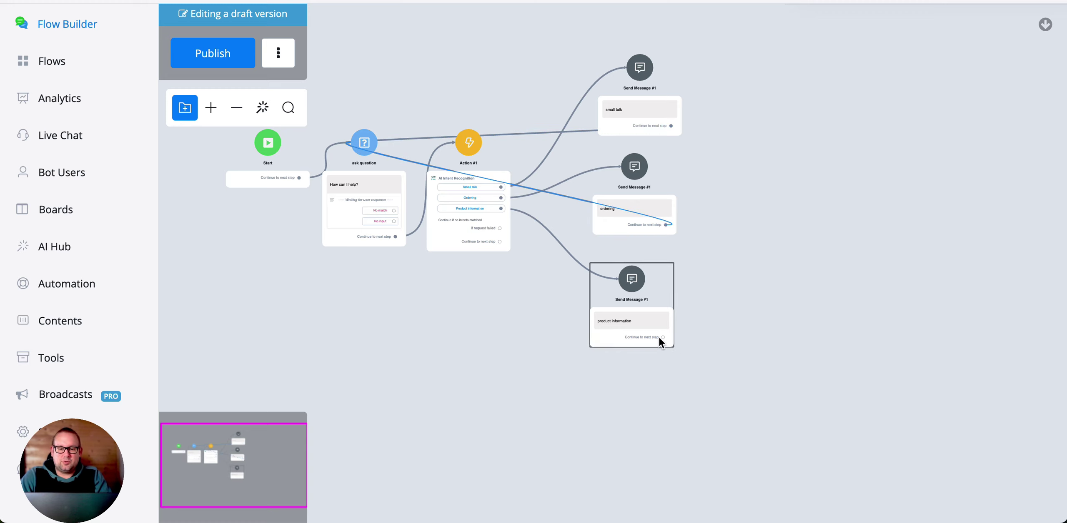
pyautogui.moveTo(664, 337); pyautogui.dragTo(375, 152)
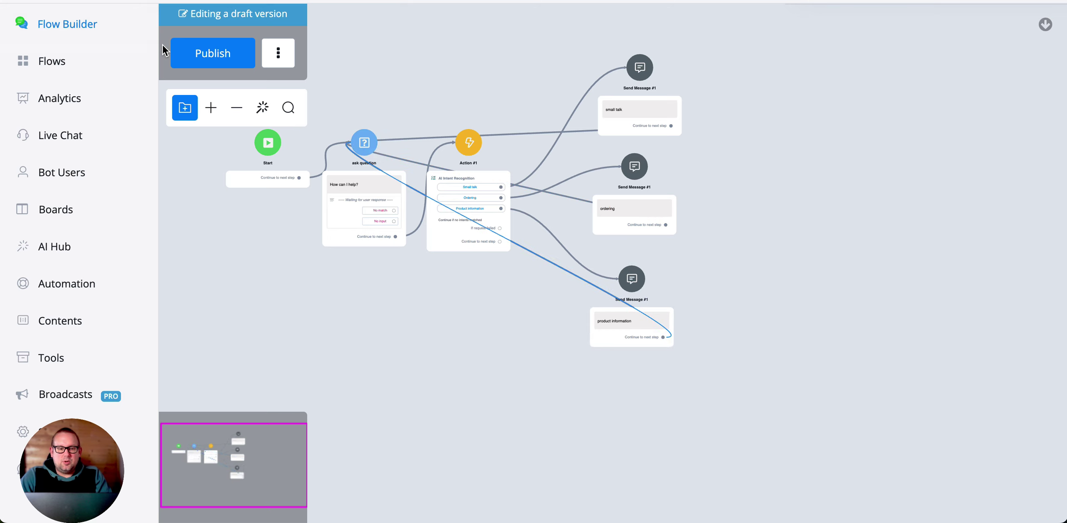
# Publish the flow and open a test chat from the Start step
pyautogui.click(179, 51)
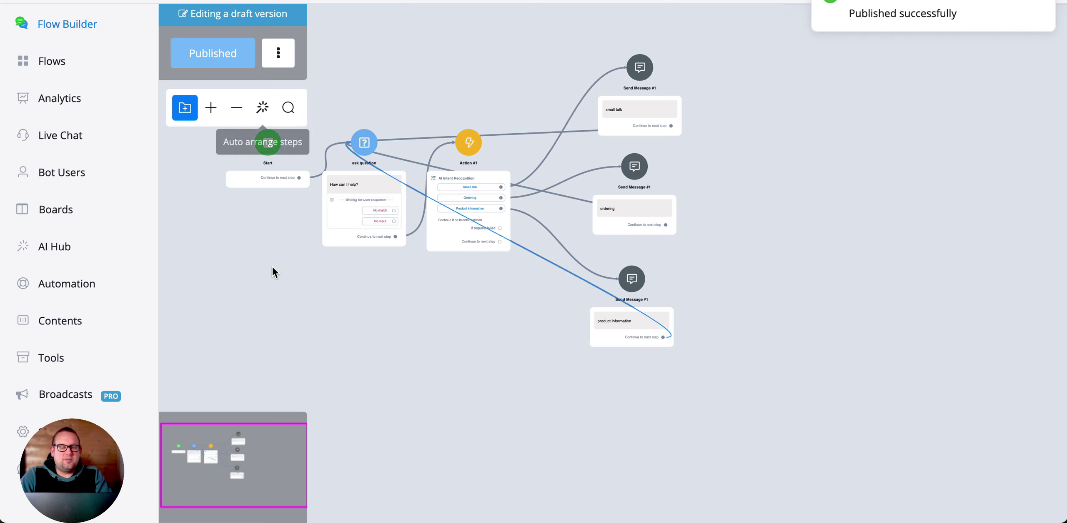
pyautogui.moveTo(271, 267); pyautogui.dragTo(330, 308)
pyautogui.click(299, 183)
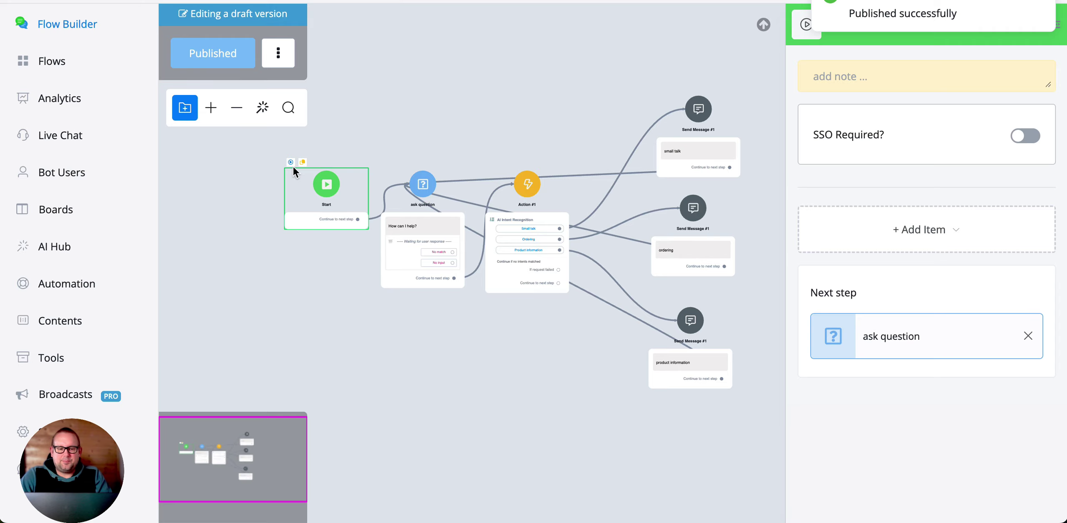
pyautogui.click(291, 162)
pyautogui.click(565, 153)
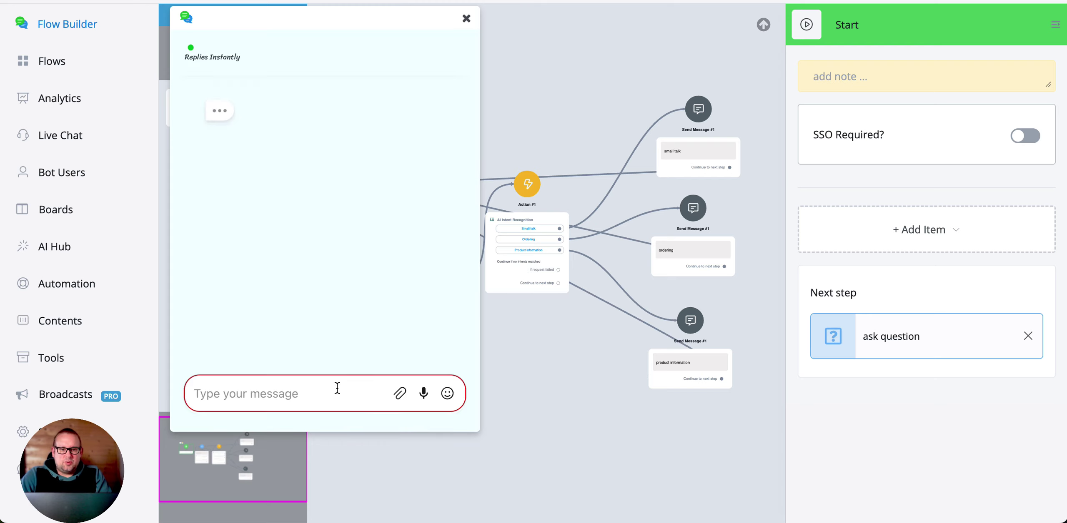
# Send the test messages "hi hru doing?" and "I would like to shop" to the chatbot
pyautogui.write('hi hr')
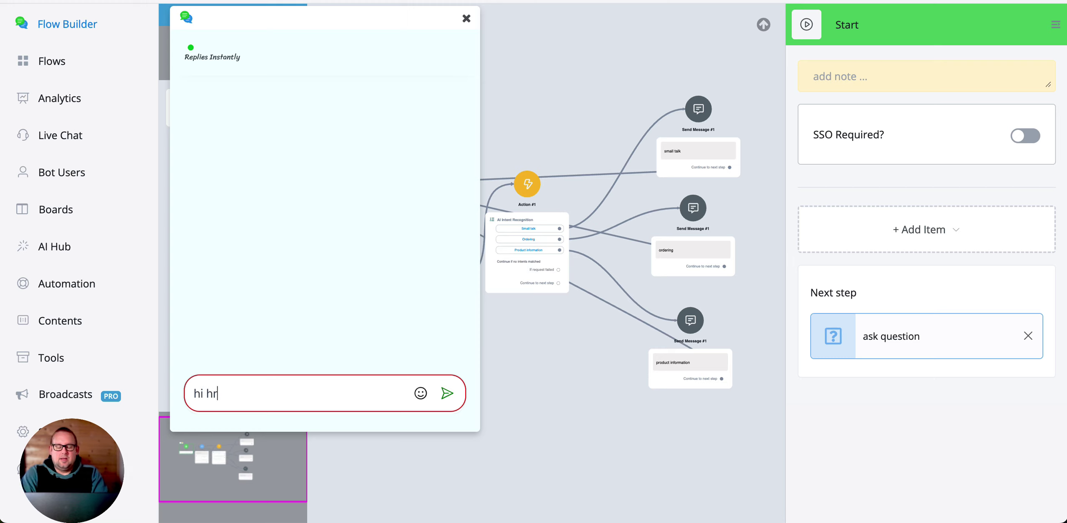
pyautogui.write('u doing')
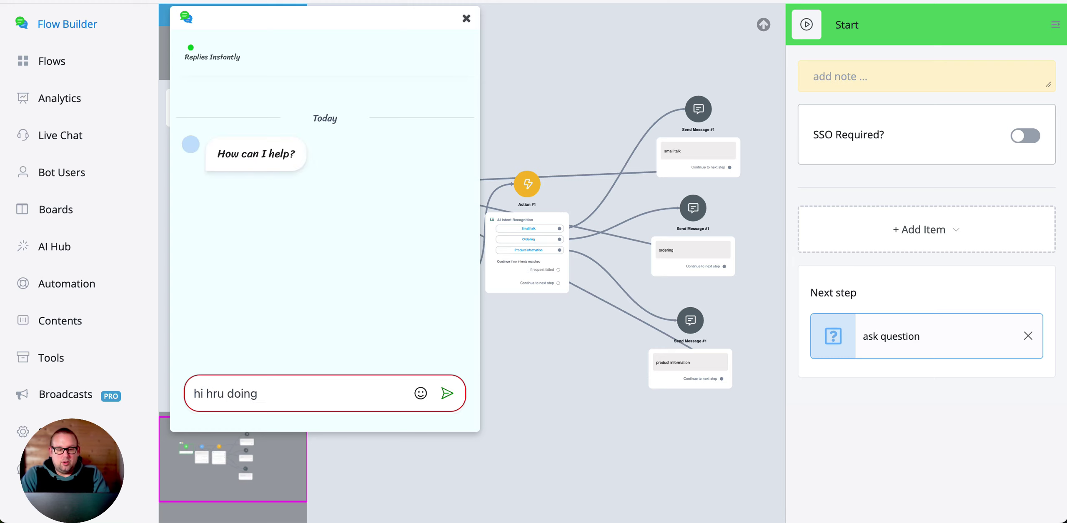
pyautogui.write('?')
pyautogui.press('Return')
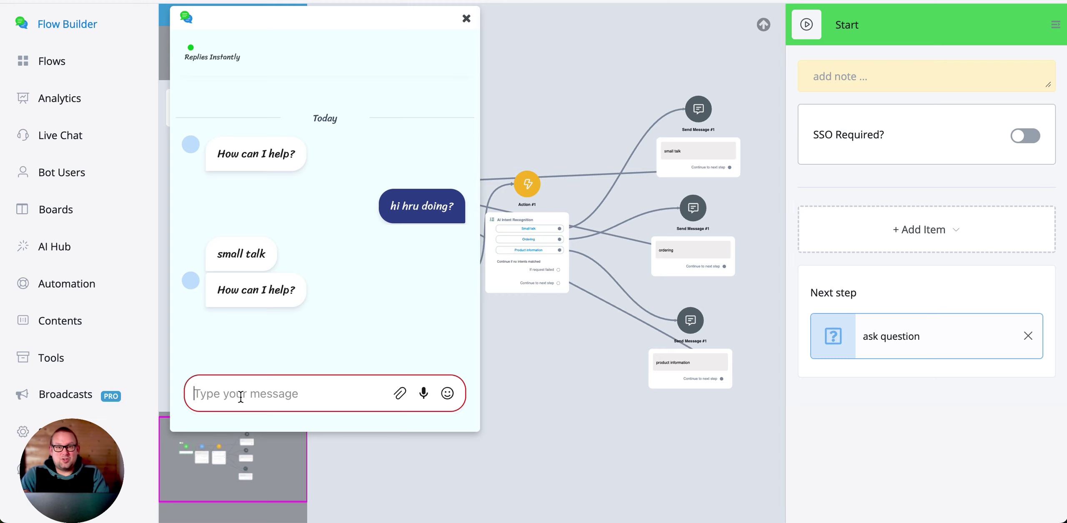
pyautogui.write('I would like to shop')
pyautogui.press('Return')
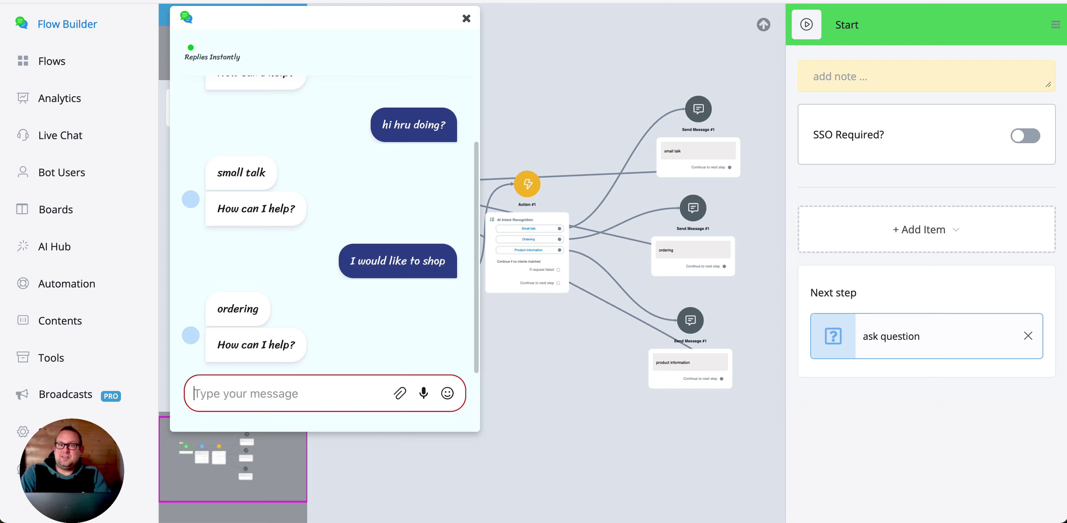
# Send "I would like to know the ingredients of your strawberry pie" as a test message and close the chat
pyautogui.write('I would like t')
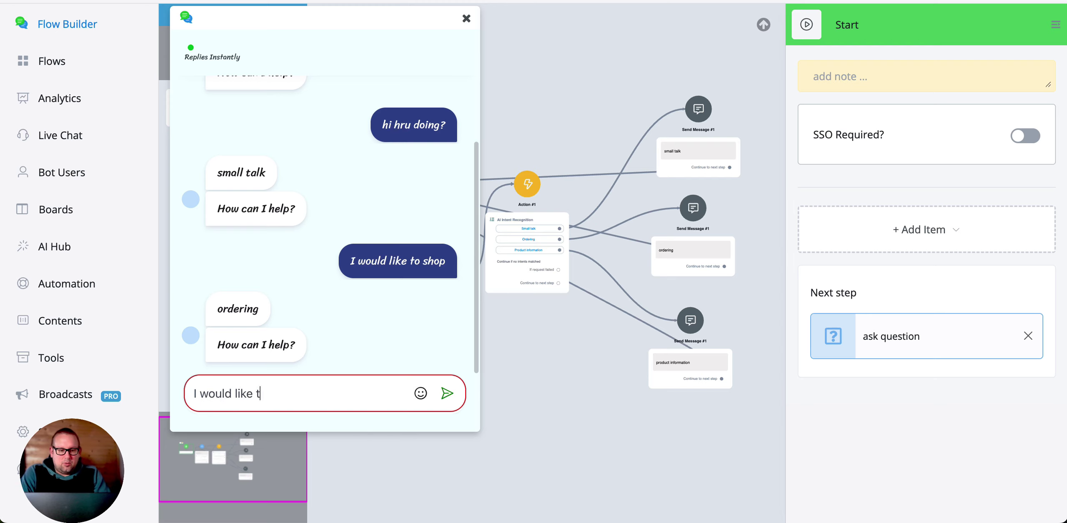
pyautogui.write('o know the inged')
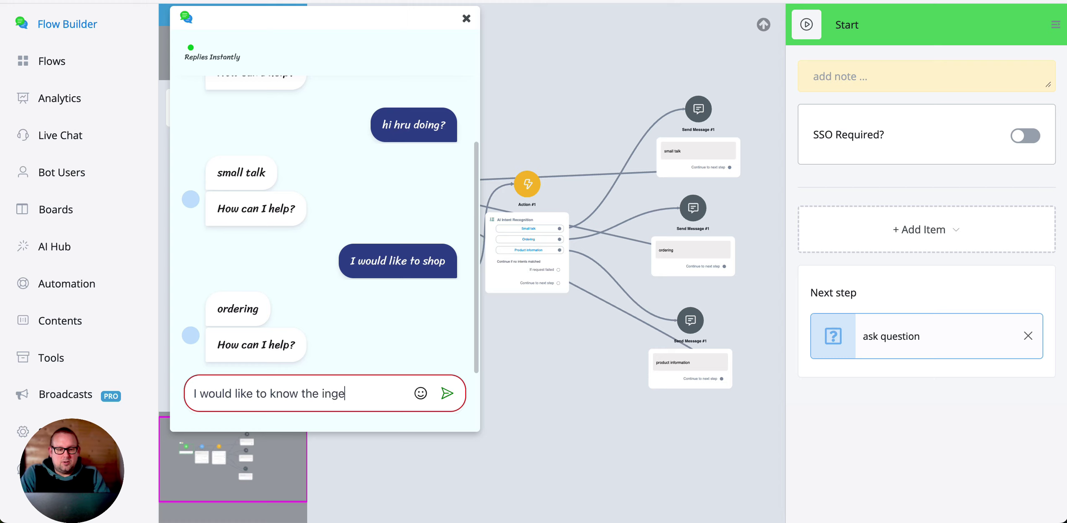
pyautogui.press('BackSpace')
pyautogui.press('BackSpace')
pyautogui.write('redients of your strawberry pie')
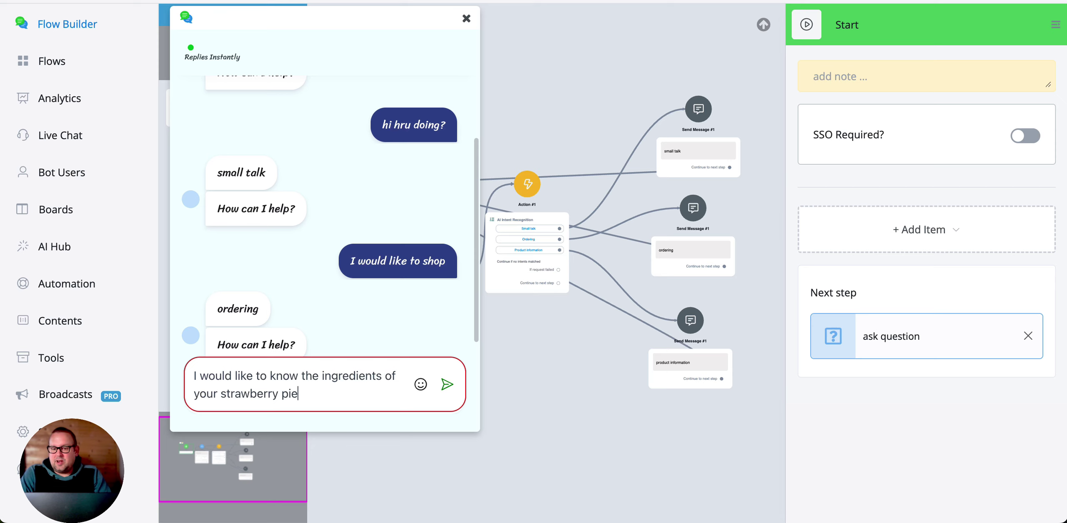
pyautogui.press('Return')
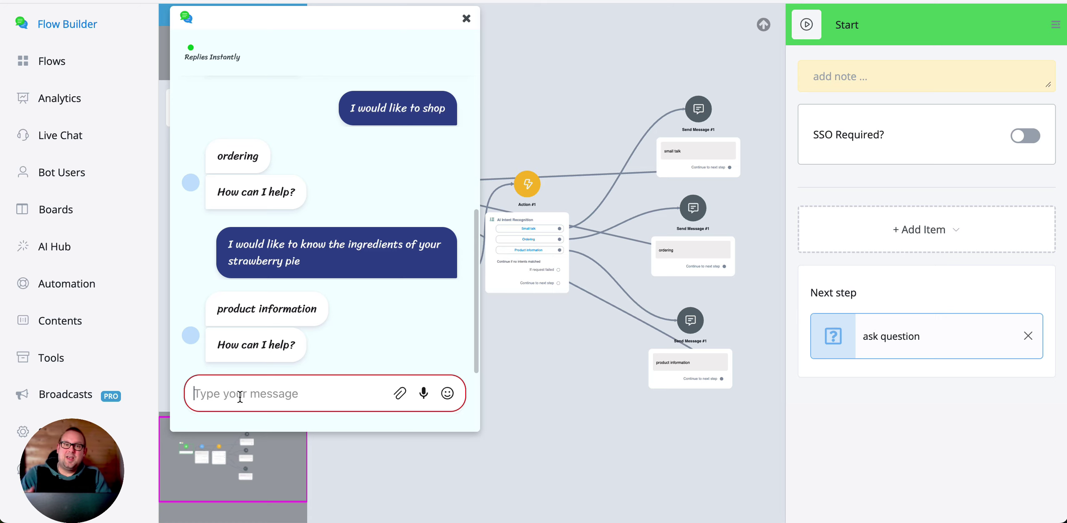
pyautogui.click(466, 18)
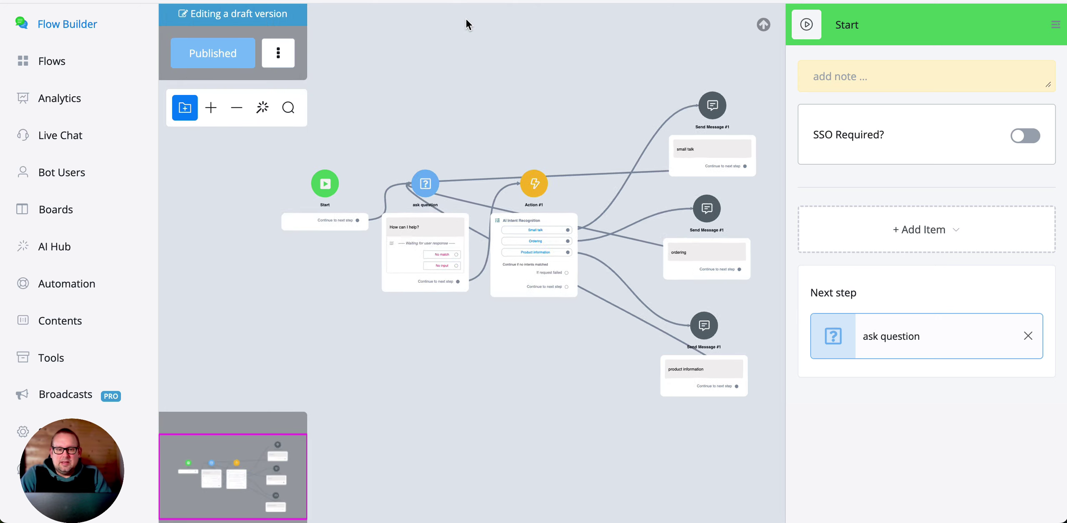
# Review the intent branches of the flow and open the settings of the AI Intent Recognition action
pyautogui.scroll(4, 288, 196)
pyautogui.moveTo(611, 77); pyautogui.dragTo(228, 79)
pyautogui.scroll(-2, 326, 202)
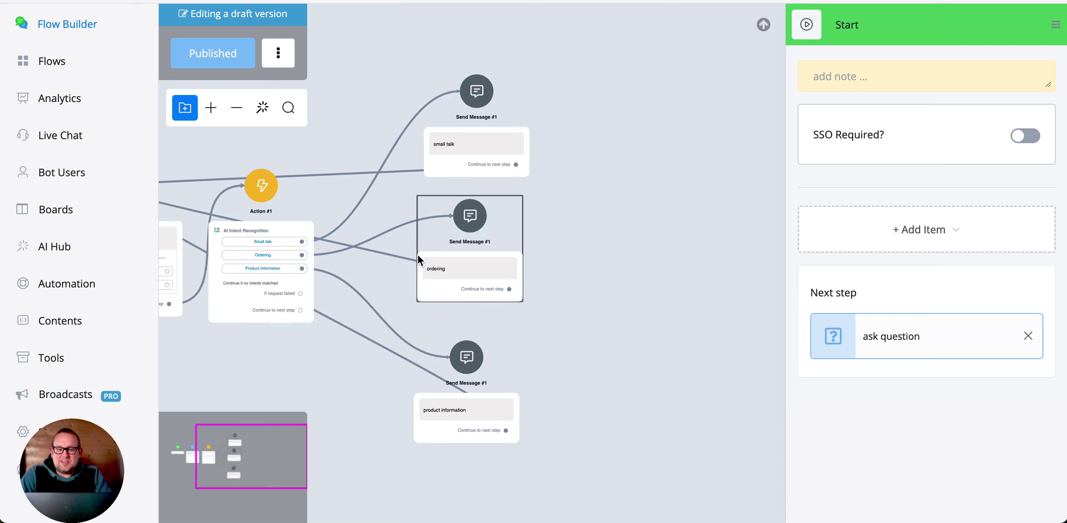
pyautogui.scroll(-2, 417, 255)
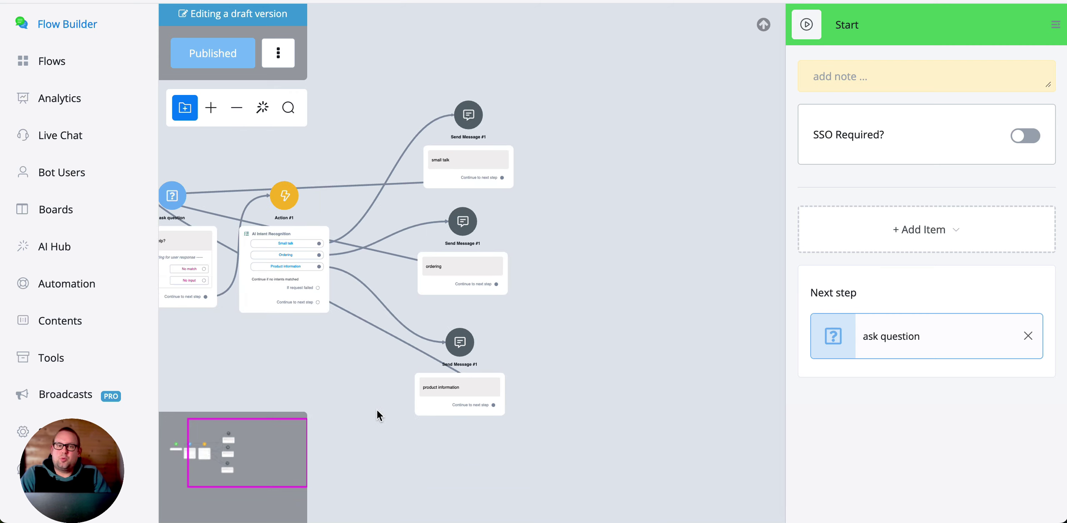
pyautogui.moveTo(377, 416); pyautogui.dragTo(469, 403)
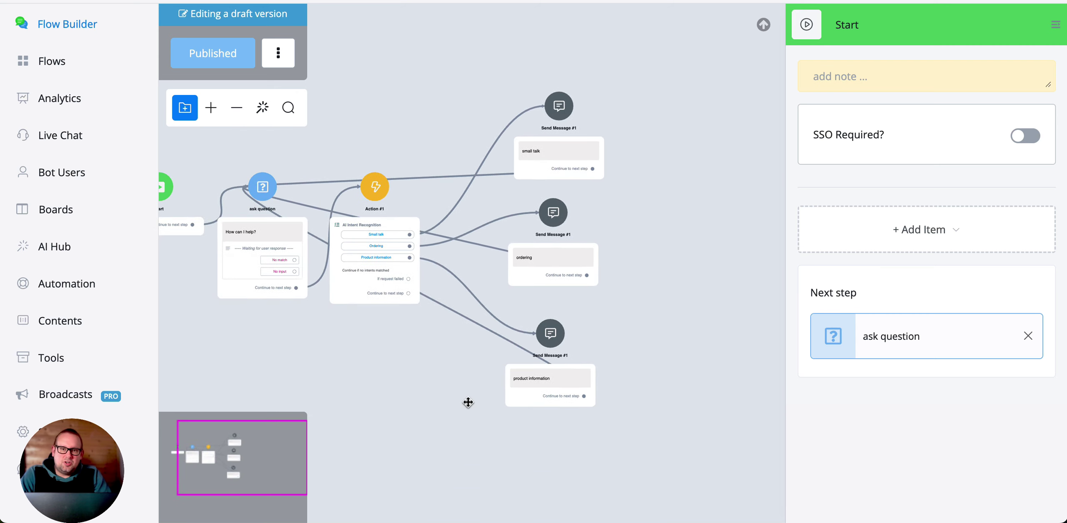
pyautogui.click(395, 206)
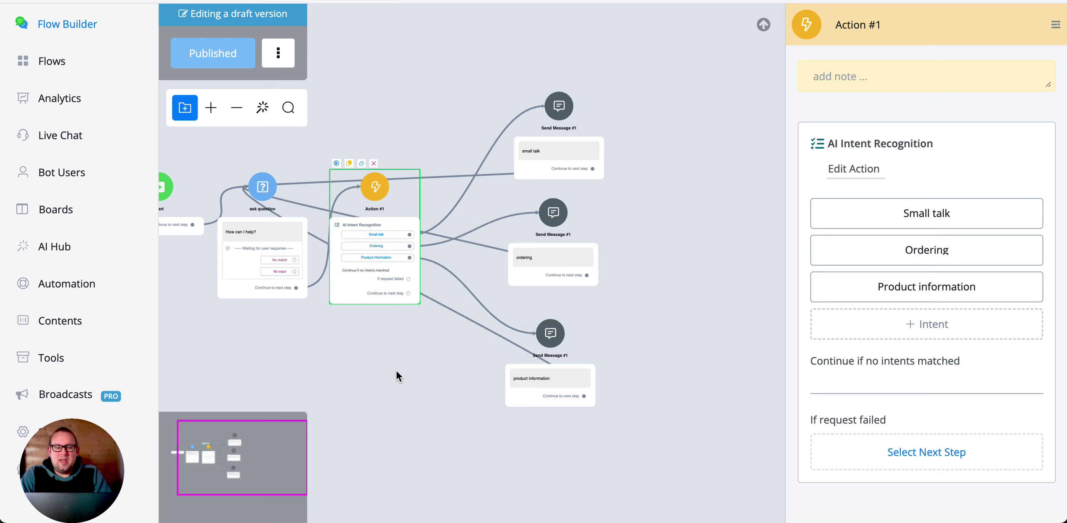
# Add a new Action step in the empty canvas area below the existing flow
pyautogui.moveTo(394, 366); pyautogui.dragTo(448, 292)
pyautogui.scroll(-1, 448, 291)
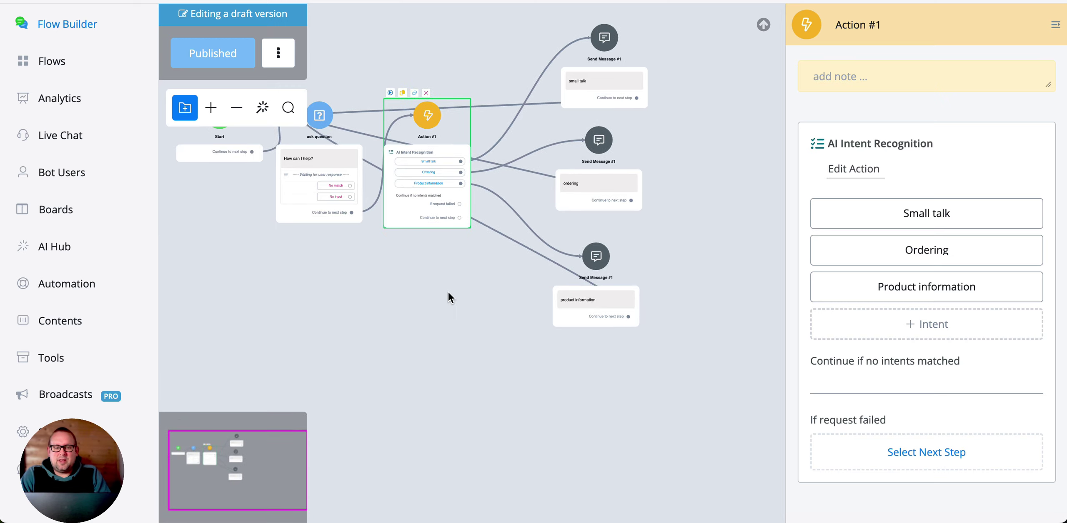
pyautogui.moveTo(448, 316); pyautogui.dragTo(464, 235)
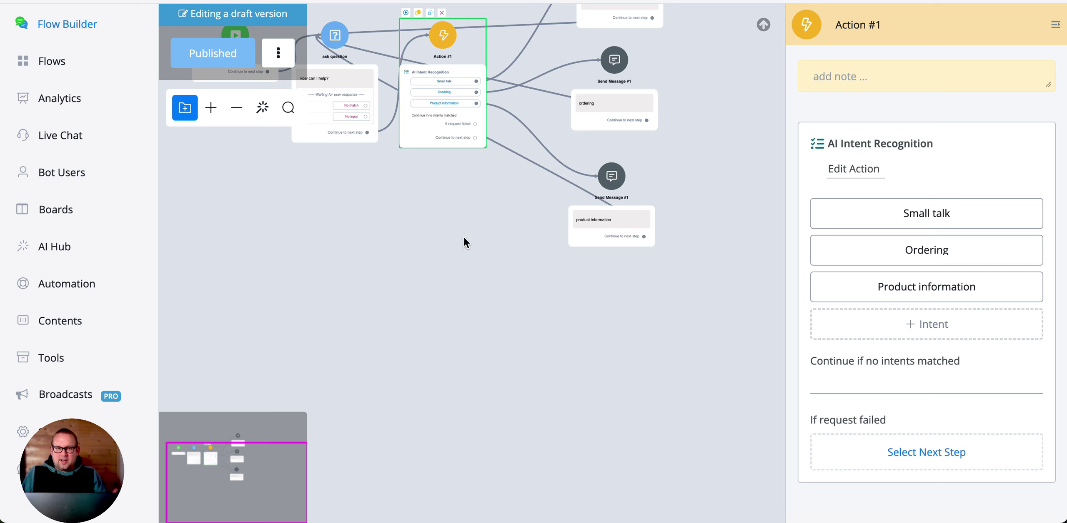
pyautogui.click(408, 313)
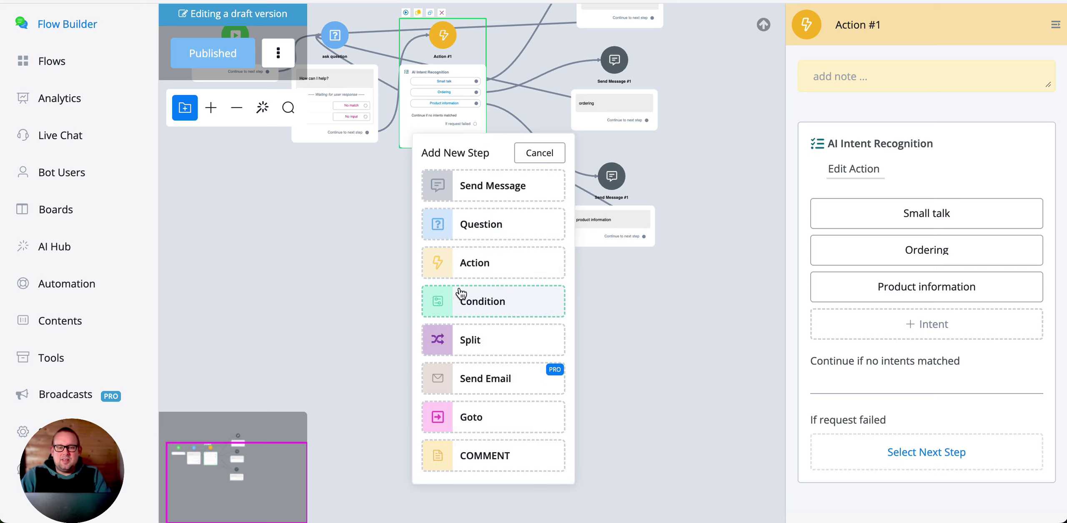
pyautogui.click(498, 275)
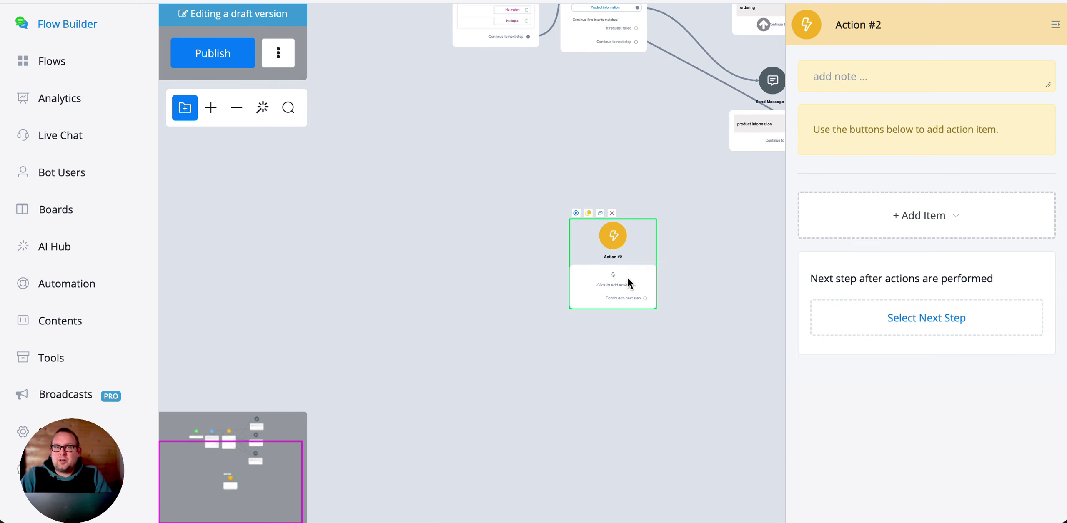
# Add an AI Intent Recognition item from the AI actions to the new Action #2 step
pyautogui.click(920, 219)
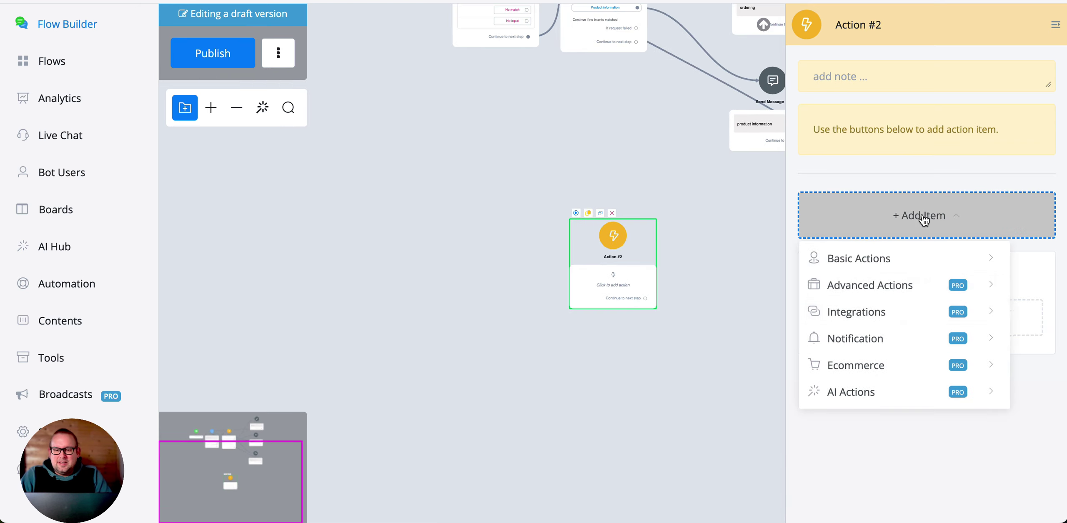
pyautogui.click(866, 394)
pyautogui.click(738, 455)
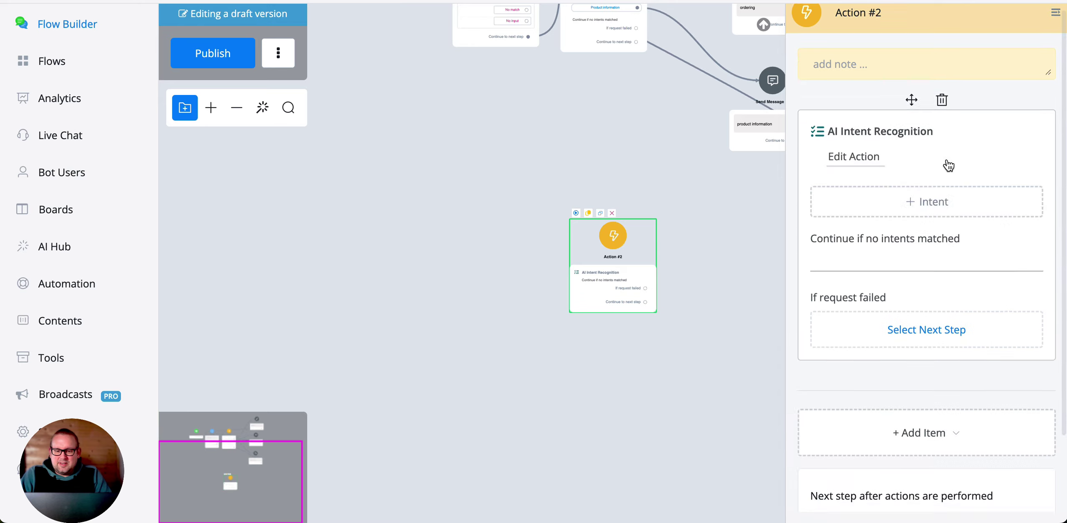
# Add the intent "neutral" to Action #2's AI Intent Recognition and save it
pyautogui.click(920, 138)
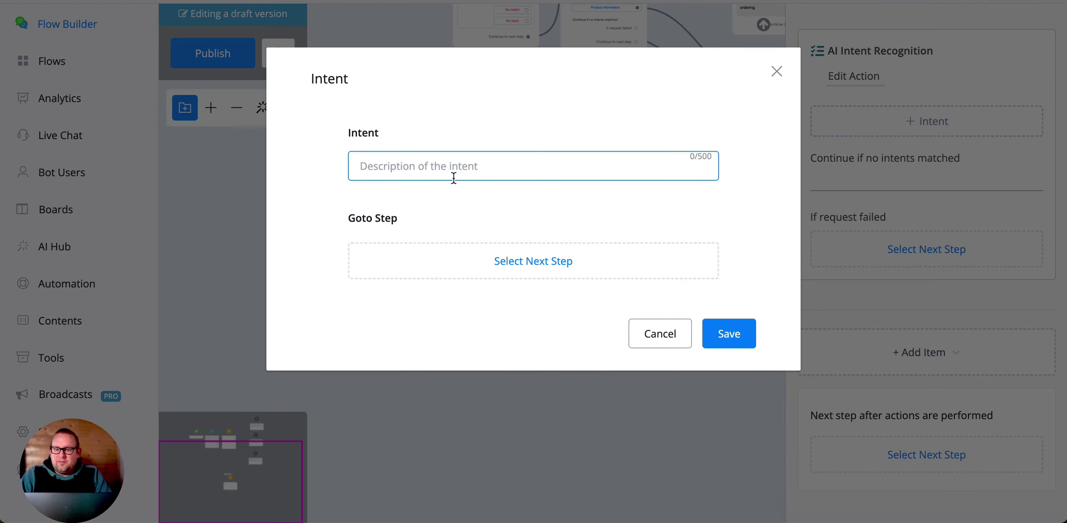
pyautogui.write('ne')
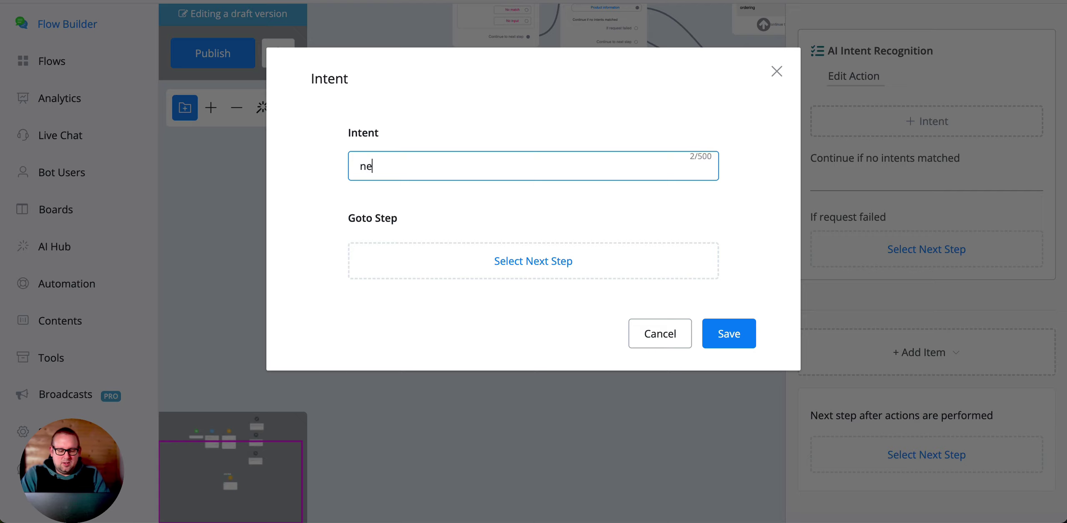
pyautogui.write('utrl')
pyautogui.press('BackSpace')
pyautogui.write('al')
pyautogui.click(727, 333)
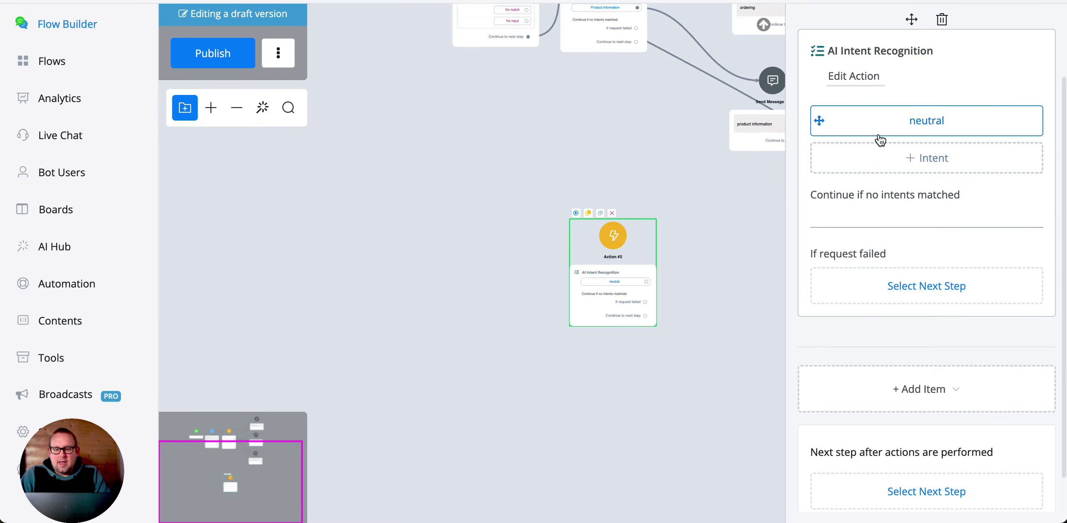
# Add a second intent, "excited", to Action #2's AI Intent Recognition
pyautogui.click(905, 158)
pyautogui.click(500, 172)
pyautogui.write('excited')
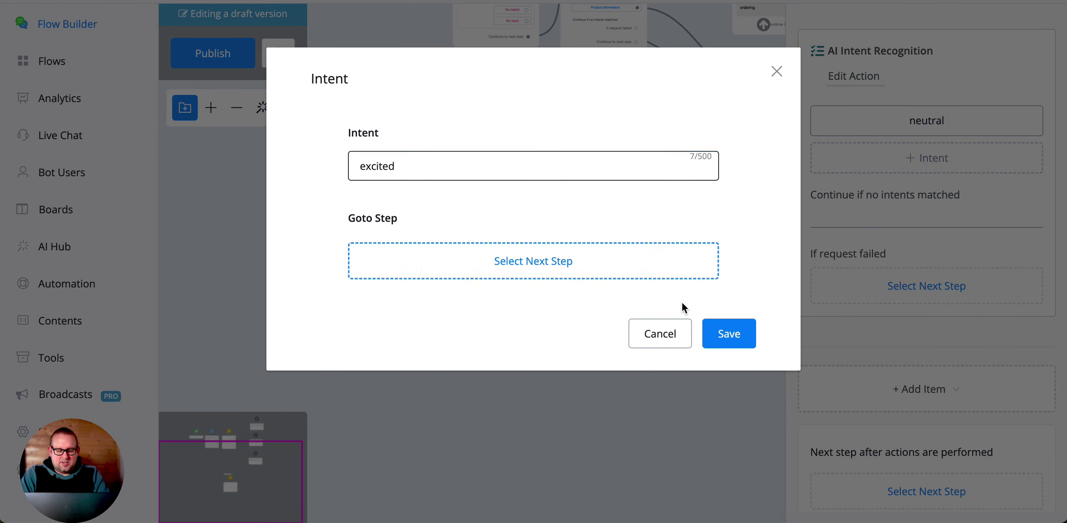
pyautogui.click(717, 332)
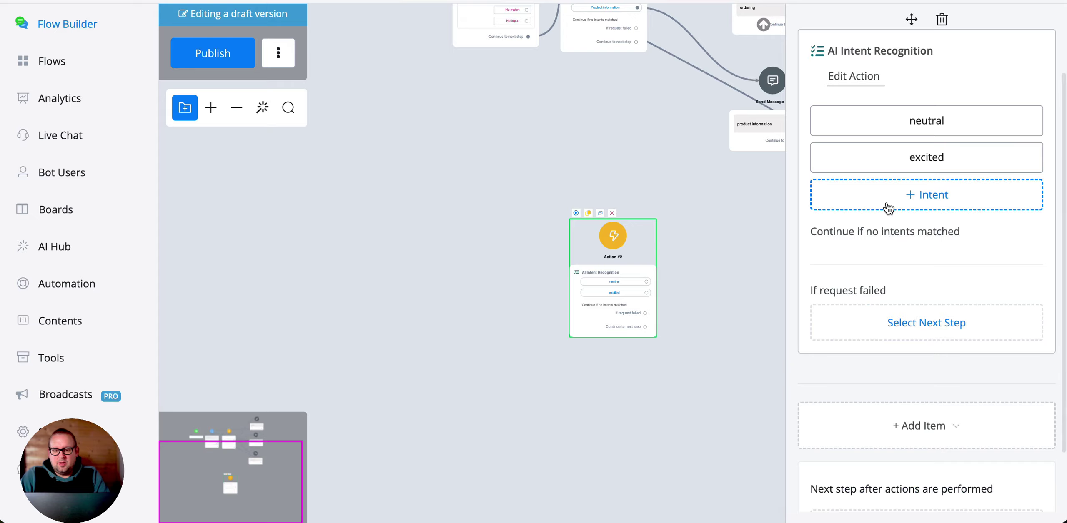
# Add a third intent described as "angry or frustrated" to Action #2's AI Intent Recognition
pyautogui.click(888, 199)
pyautogui.click(592, 161)
pyautogui.write('angry ')
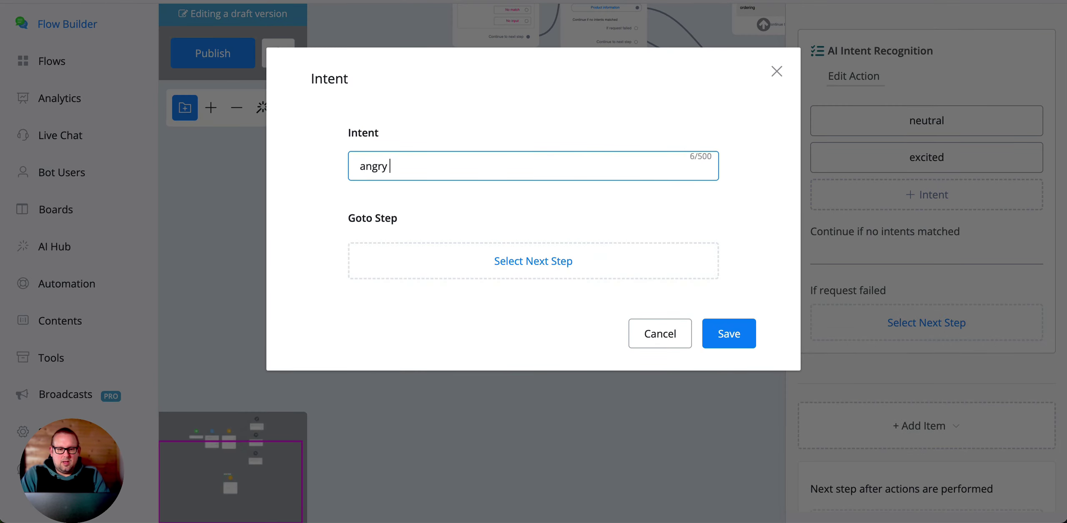
pyautogui.write('or fur')
pyautogui.press('BackSpace')
pyautogui.write('rustrated')
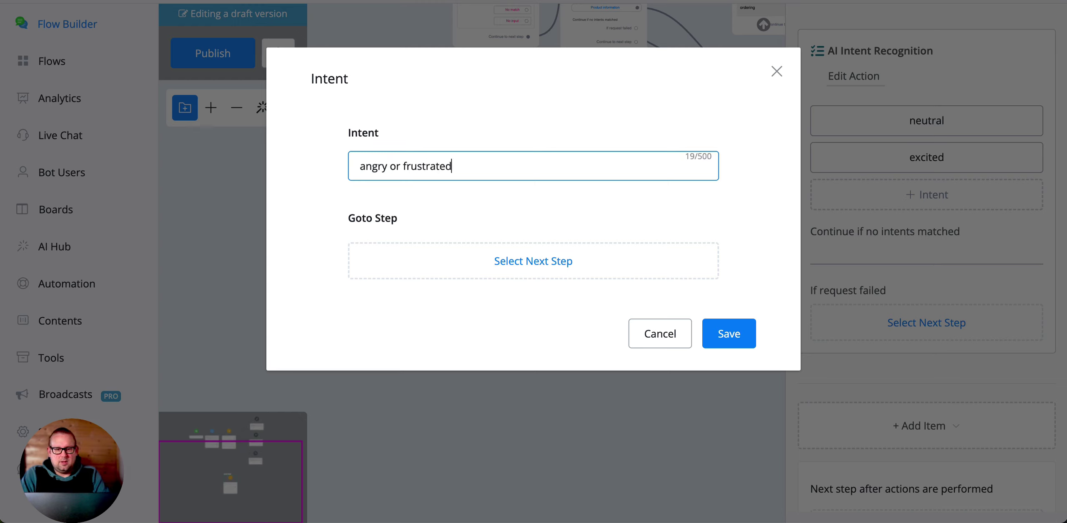
pyautogui.click(733, 333)
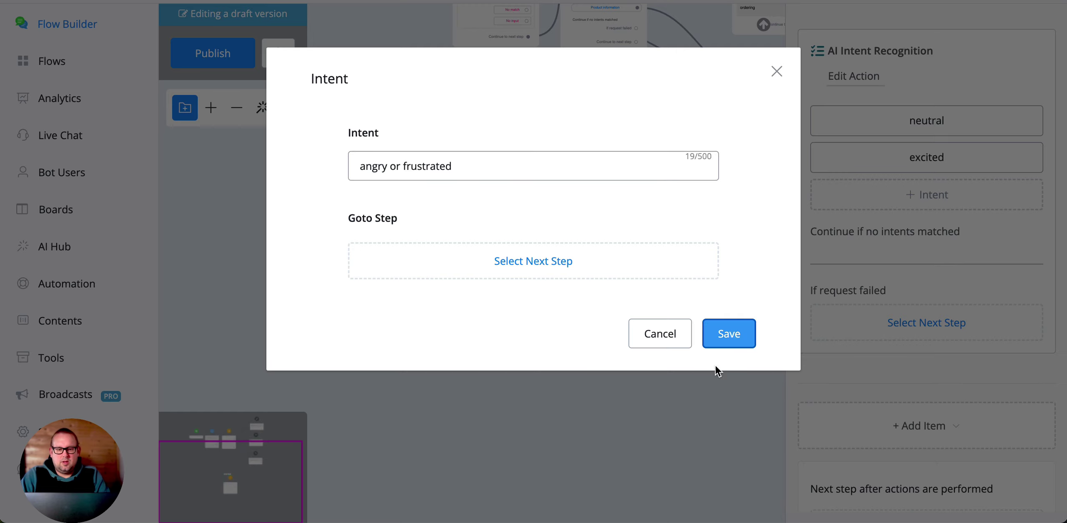
# Copy and paste the small talk, ordering and product information message blocks, and place the copies beside Action #2
pyautogui.moveTo(705, 304); pyautogui.dragTo(538, 323)
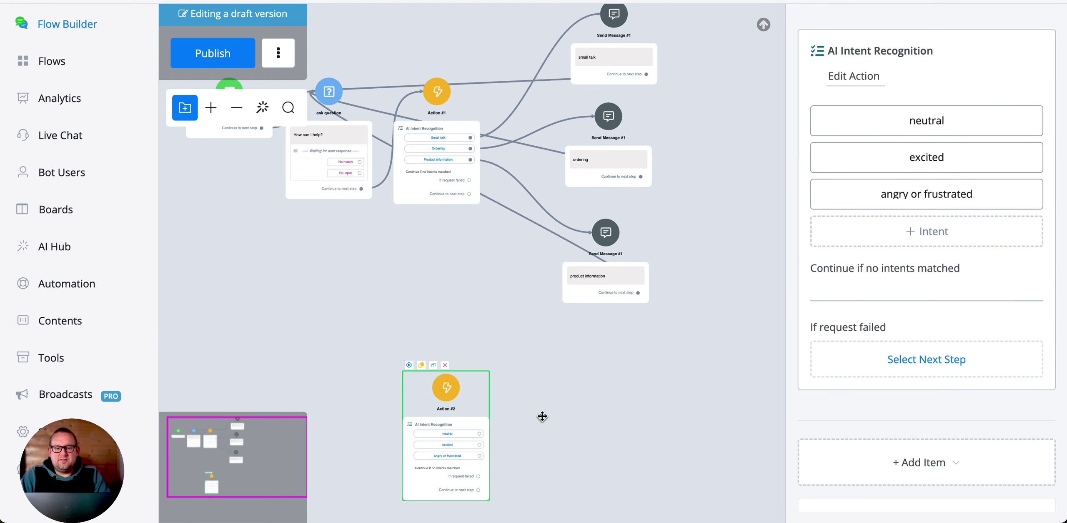
pyautogui.moveTo(636, 374); pyautogui.dragTo(600, 13)
pyautogui.click(613, 379)
pyautogui.moveTo(631, 374); pyautogui.dragTo(578, 75)
pyautogui.hotkey('ctrl', 'c')
pyautogui.click(554, 421)
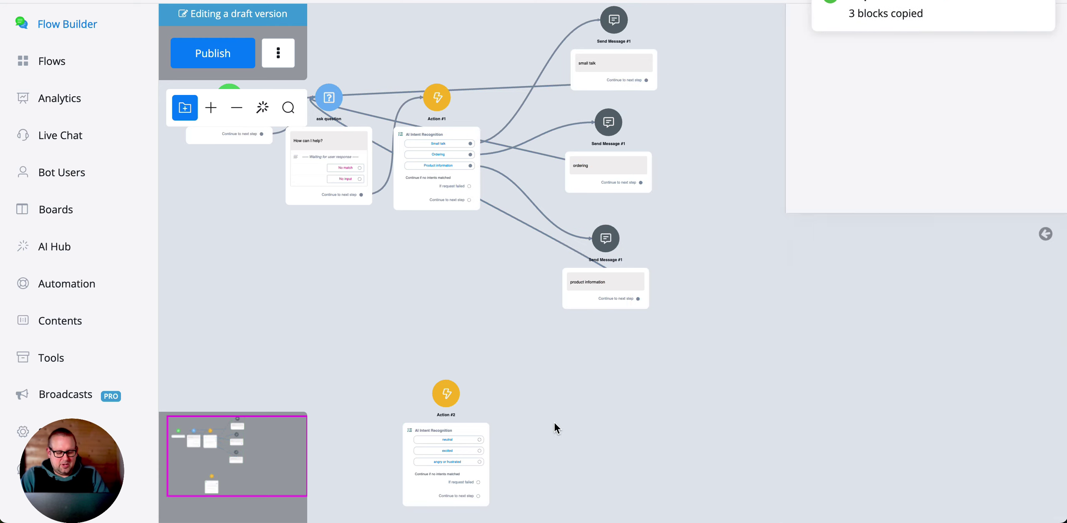
pyautogui.hotkey('ctrl', 'v')
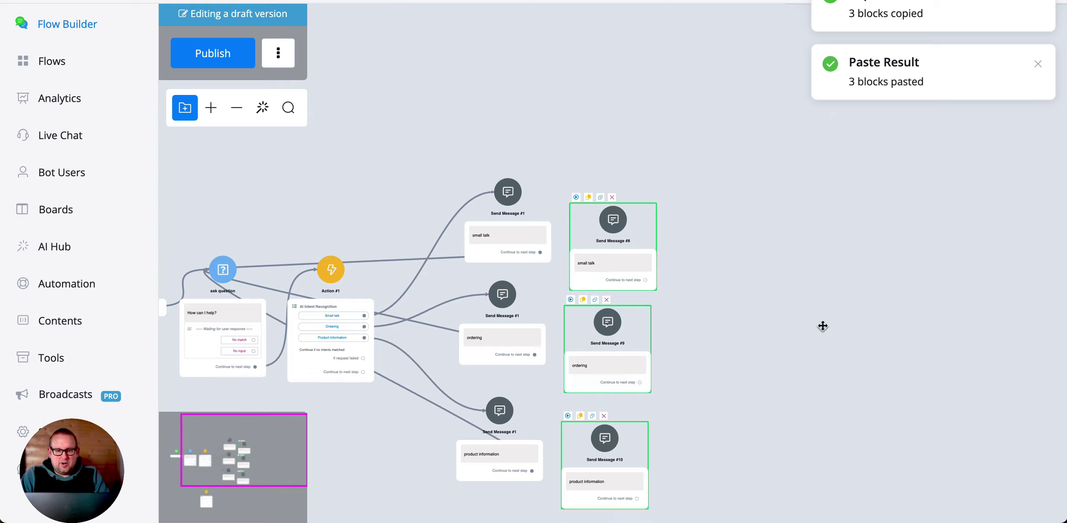
pyautogui.scroll(-10, 821, 327)
pyautogui.moveTo(581, 48); pyautogui.dragTo(421, 397)
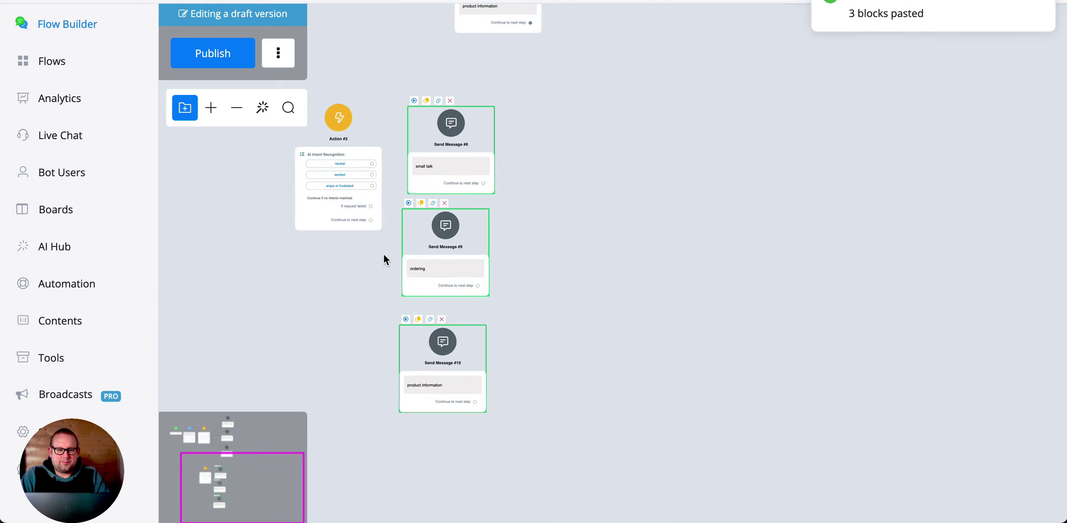
# Connect the neutral, excited and angry or frustrated intents to the copied small talk, ordering and product information messages respectively
pyautogui.moveTo(371, 164); pyautogui.dragTo(444, 124)
pyautogui.scroll(3, 402, 155)
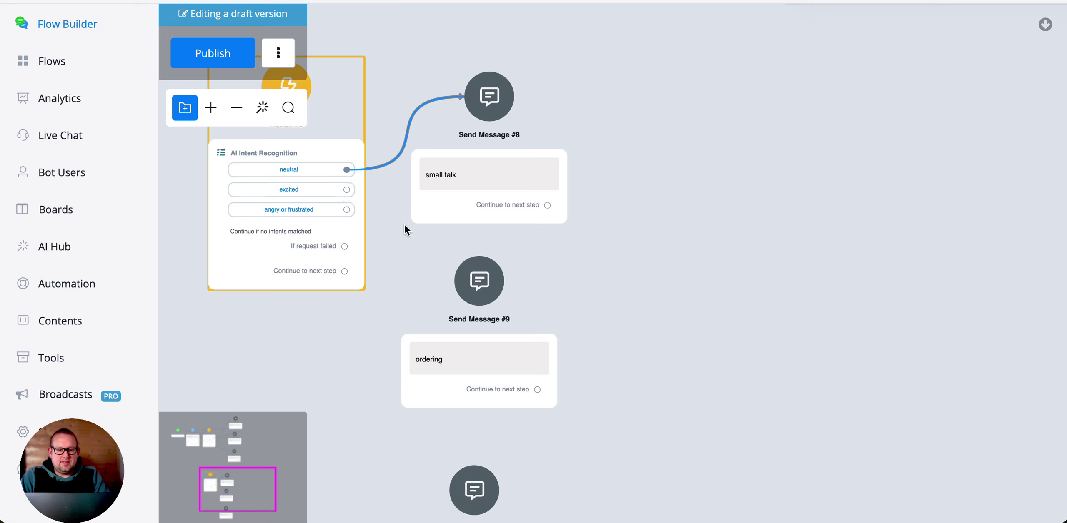
pyautogui.moveTo(345, 190); pyautogui.dragTo(479, 281)
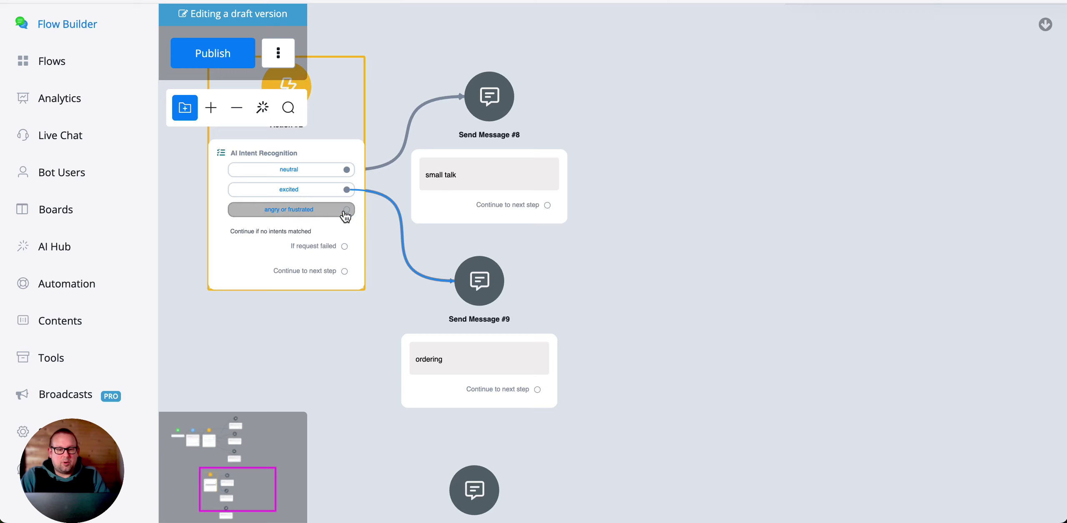
pyautogui.moveTo(350, 214); pyautogui.dragTo(471, 488)
# Replace the text of the copied small talk message, Send Message #8, with "neutral"
pyautogui.moveTo(767, 364); pyautogui.dragTo(821, 214)
pyautogui.scroll(-2, 821, 214)
pyautogui.click(652, 88)
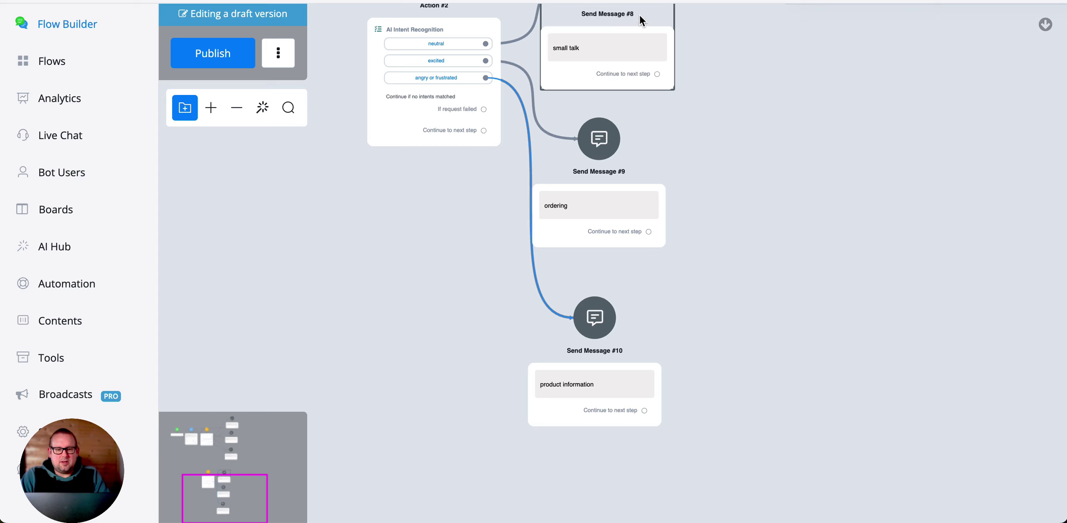
pyautogui.click(963, 182)
pyautogui.tripleClick(965, 183)
pyautogui.write('neutral')
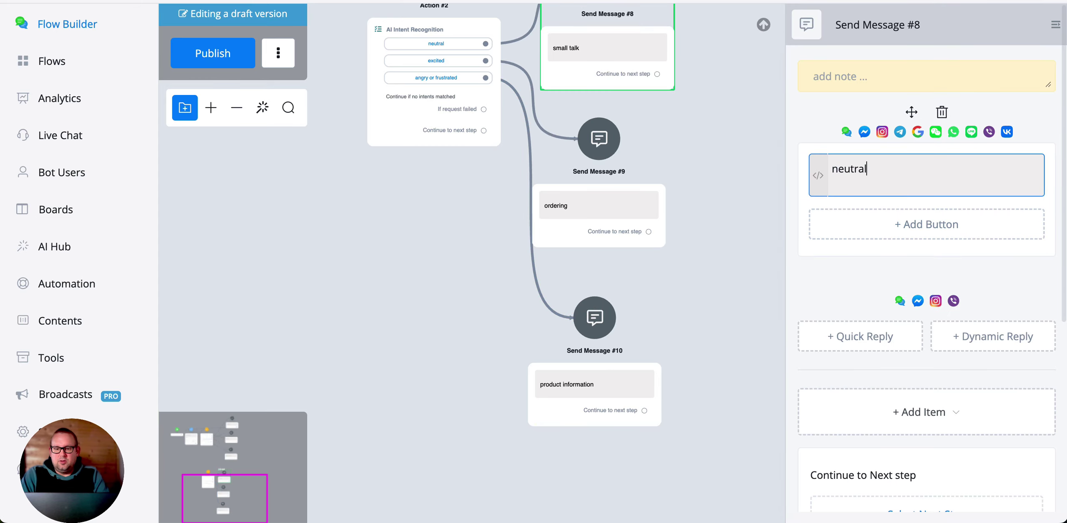
# Replace the text of the copied ordering message, Send Message #9, with "excited"
pyautogui.click(647, 199)
pyautogui.click(930, 179)
pyautogui.hotkey('ctrl', 'a')
pyautogui.write('excited')
# Replace the text of the copied product information message, Send Message #10, with "angry frustrated"
pyautogui.click(614, 404)
pyautogui.click(932, 182)
pyautogui.hotkey('ctrl', 'a')
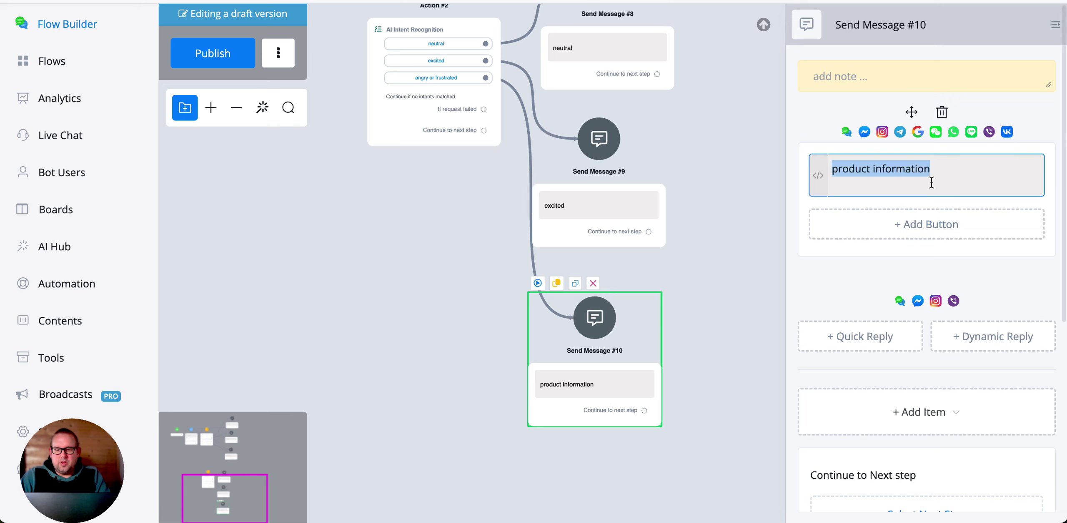
pyautogui.write('anfry frustrated')
pyautogui.click(392, 200)
# Move the ask question block down beside Action #2 and connect its next step to Action #2
pyautogui.moveTo(392, 200); pyautogui.dragTo(532, 368)
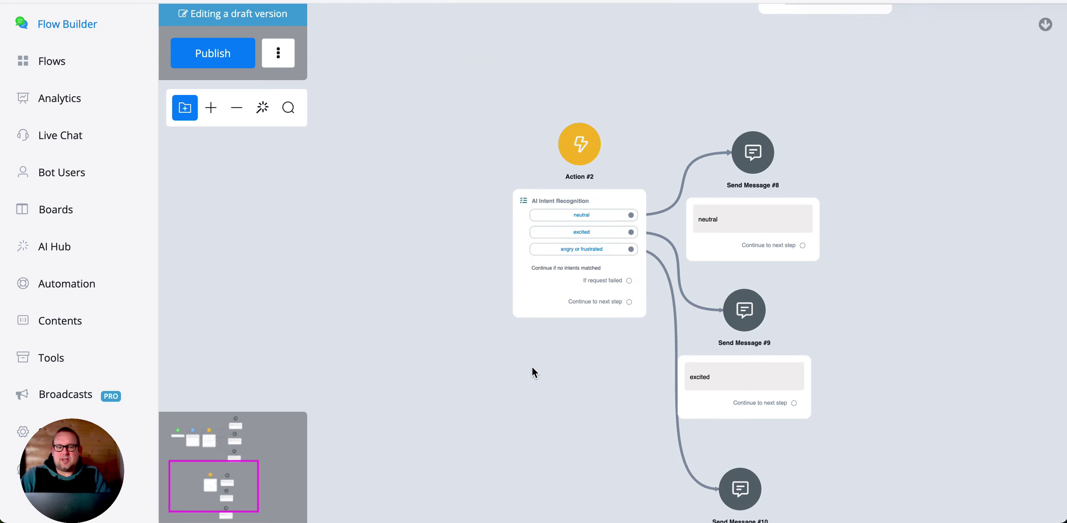
pyautogui.scroll(-4, 531, 367)
pyautogui.moveTo(519, 127); pyautogui.dragTo(517, 200)
pyautogui.moveTo(450, 63); pyautogui.dragTo(360, 387)
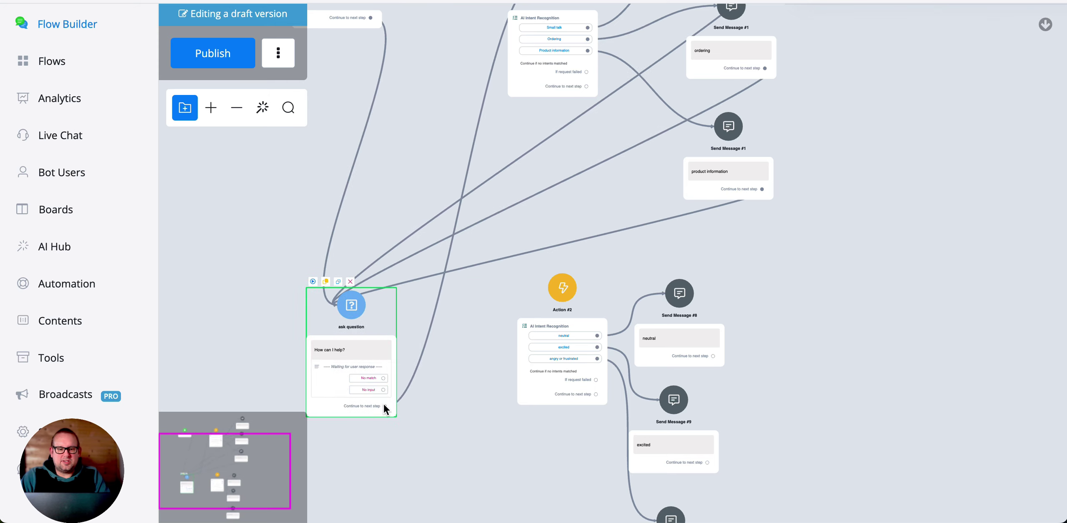
pyautogui.moveTo(386, 411); pyautogui.dragTo(558, 292)
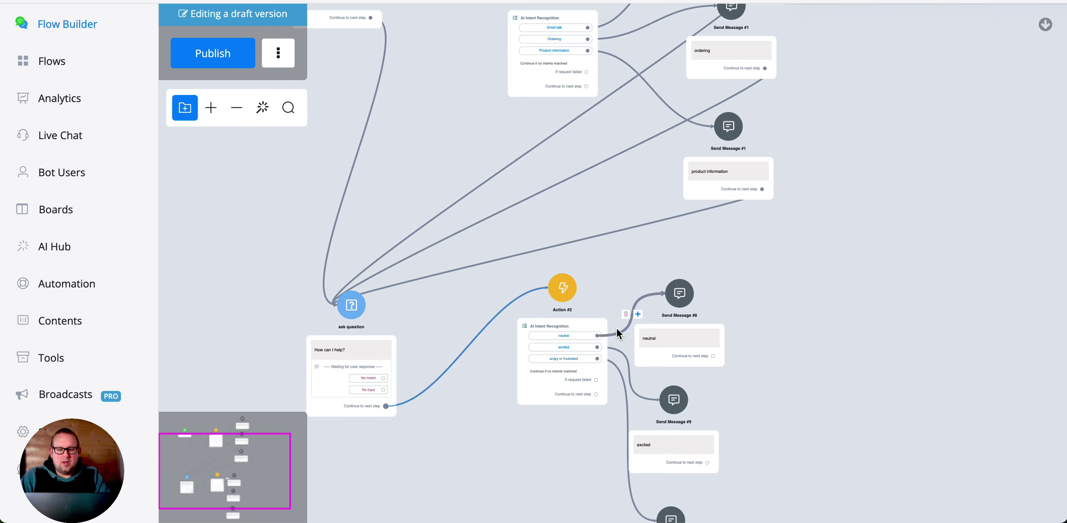
# Connect the next step of the neutral, excited and angry frustrated messages back to the ask question block
pyautogui.moveTo(716, 357); pyautogui.dragTo(342, 306)
pyautogui.moveTo(707, 463); pyautogui.dragTo(351, 306)
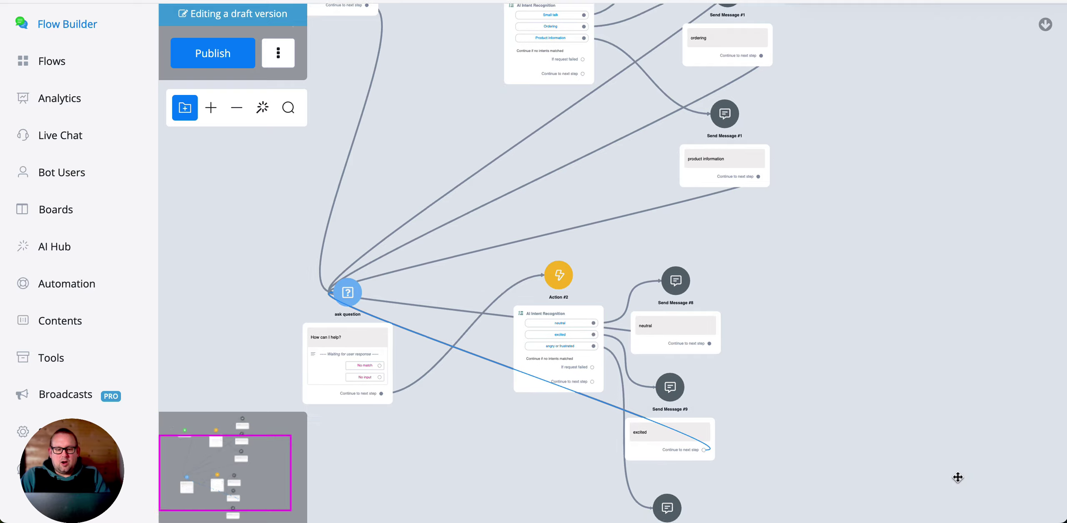
pyautogui.moveTo(955, 476); pyautogui.dragTo(925, 352)
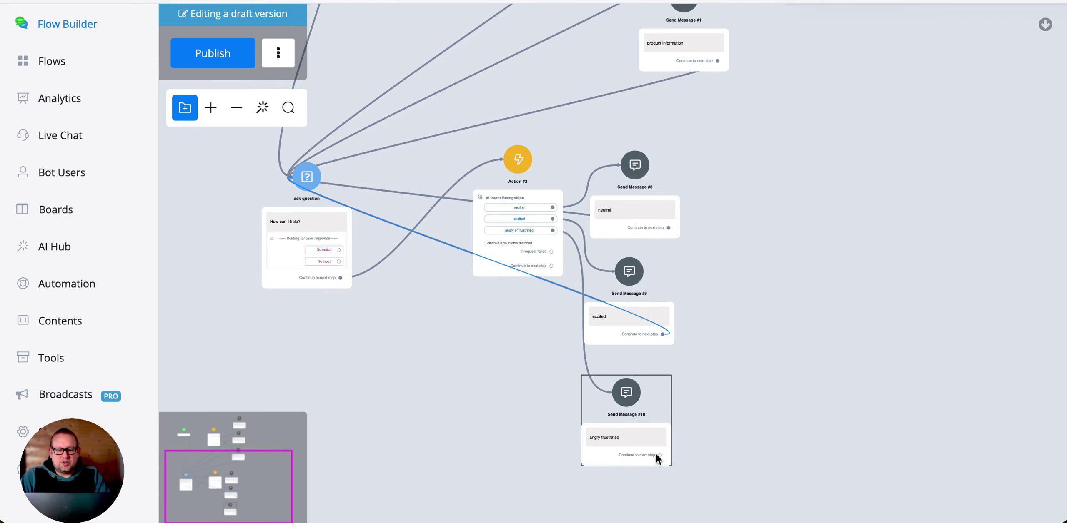
pyautogui.moveTo(660, 455); pyautogui.dragTo(300, 183)
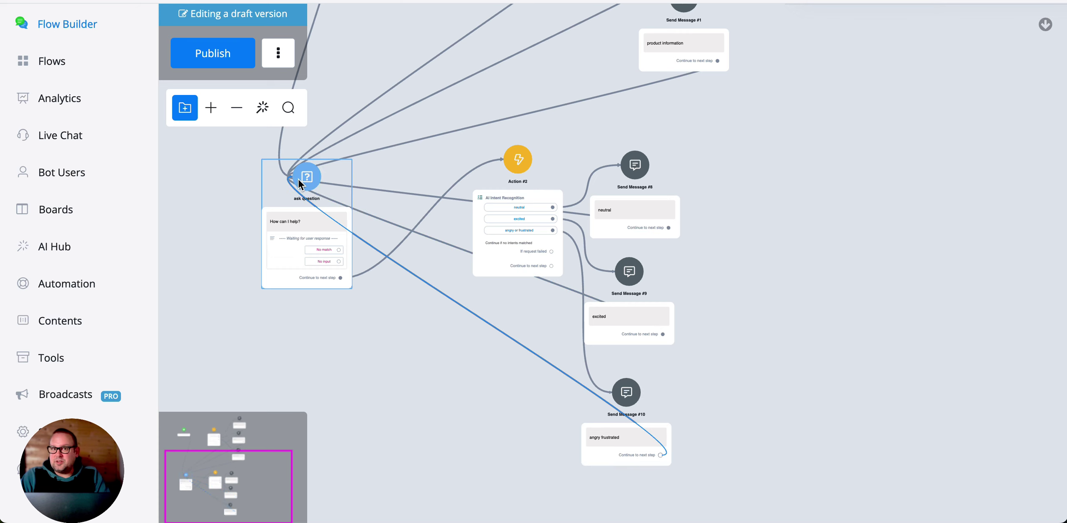
# Publish the flow and preview the ask question step in a web popup
pyautogui.click(292, 203)
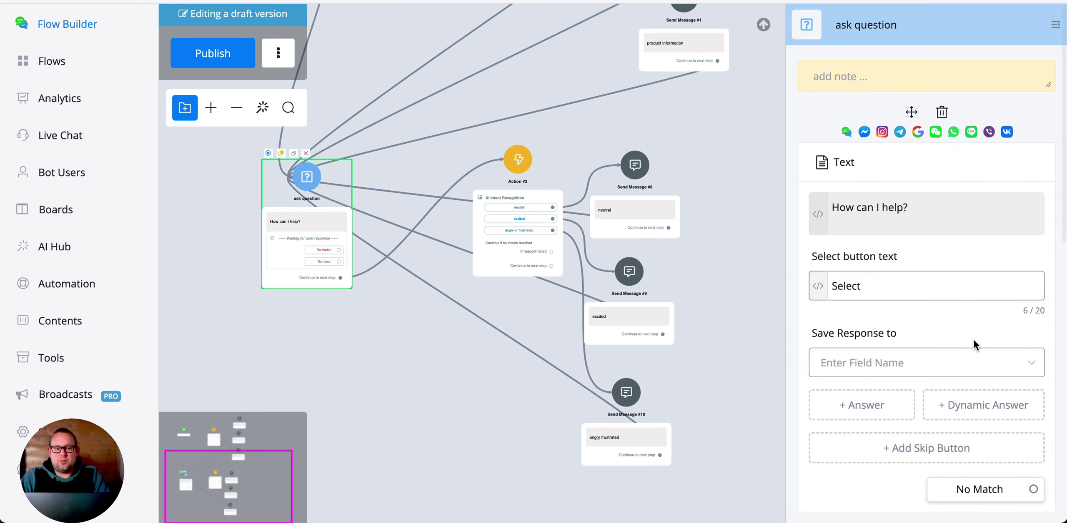
pyautogui.click(217, 63)
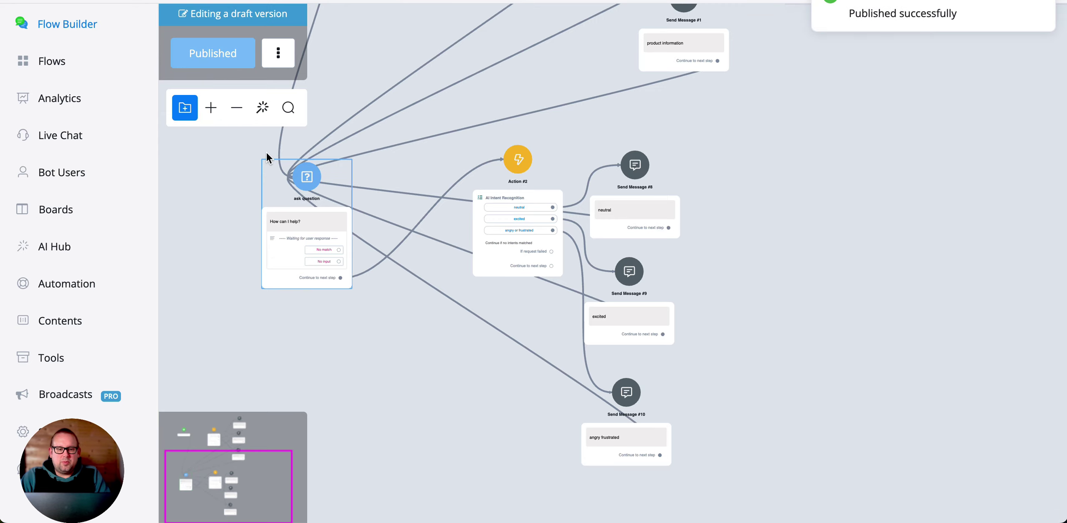
pyautogui.click(267, 155)
pyautogui.click(268, 154)
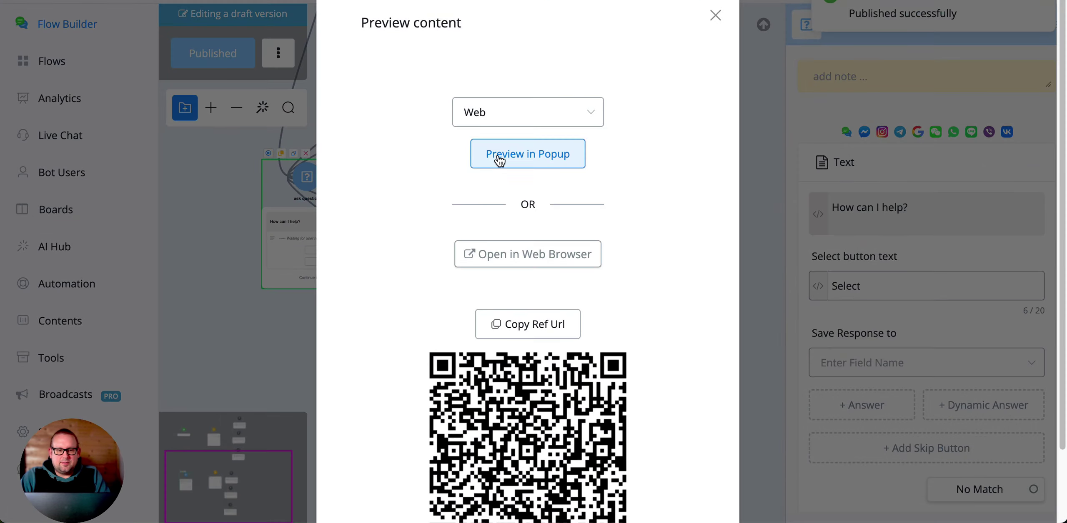
pyautogui.click(499, 158)
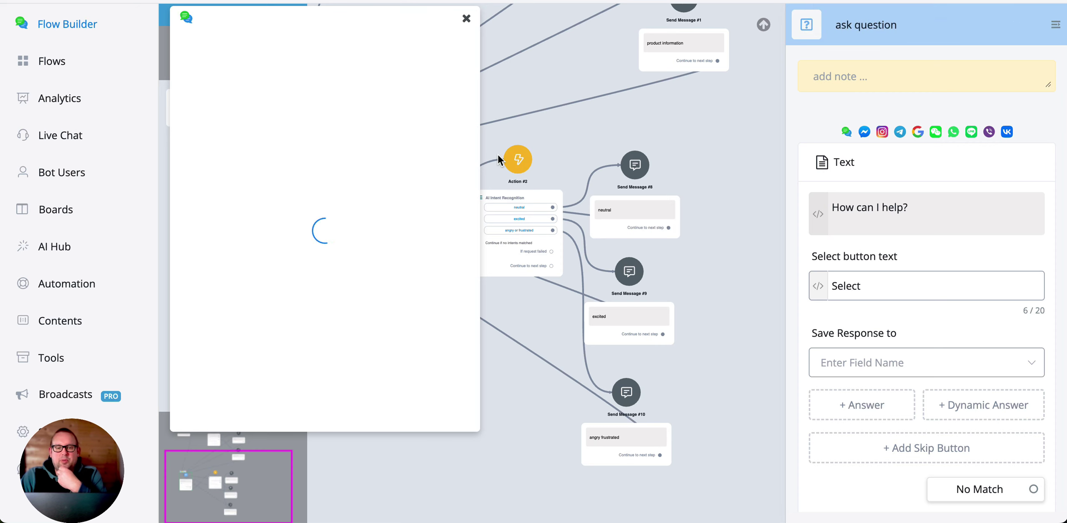
# Send the test message "hi just wanting to reach to see if you might have jeans" to the chatbot
pyautogui.click(329, 394)
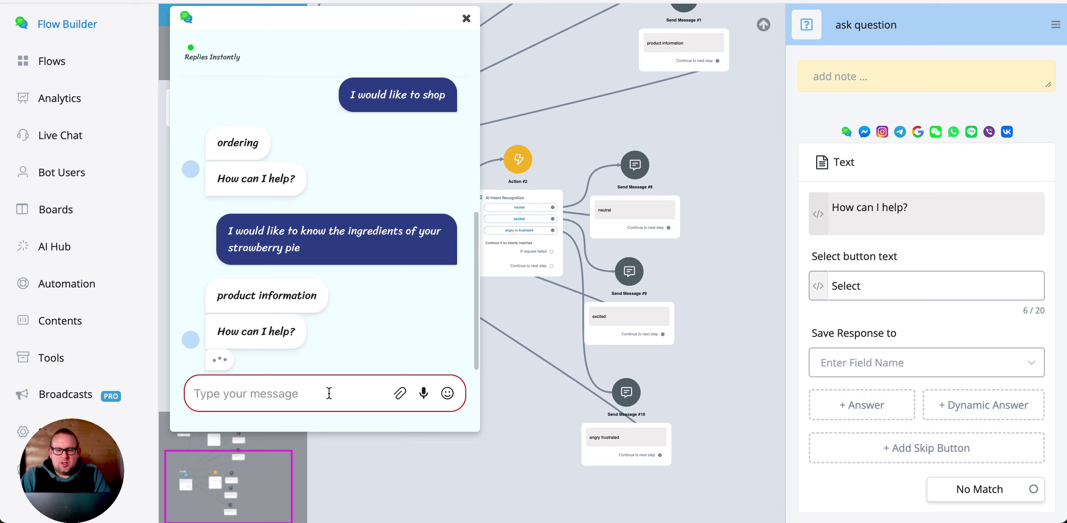
pyautogui.write('hi ')
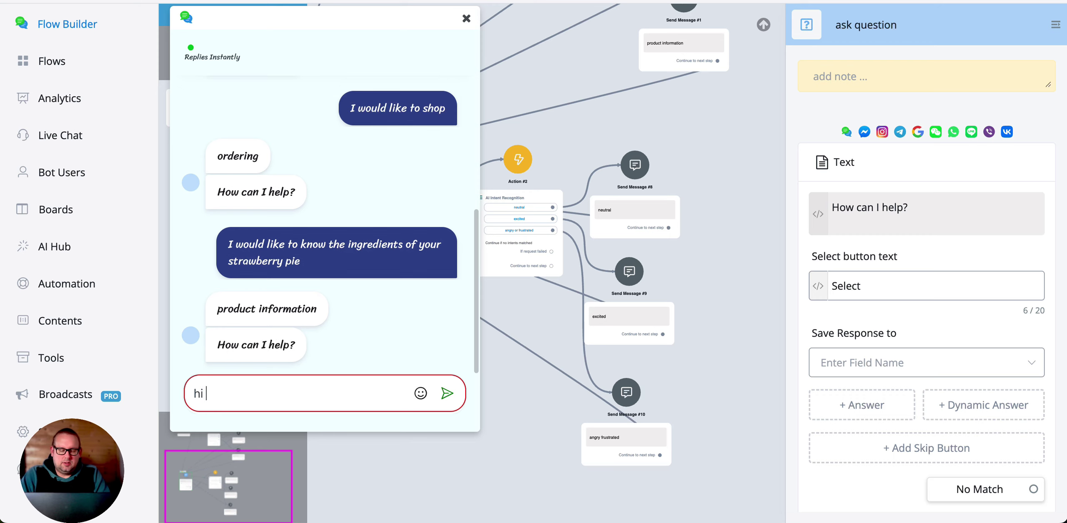
pyautogui.write('just want ing to ')
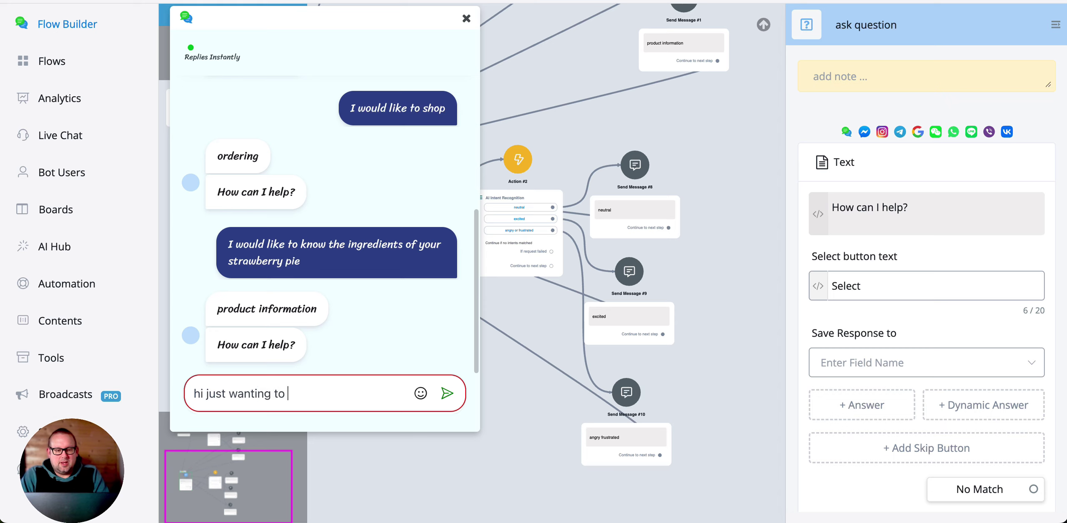
pyautogui.write('reach to see')
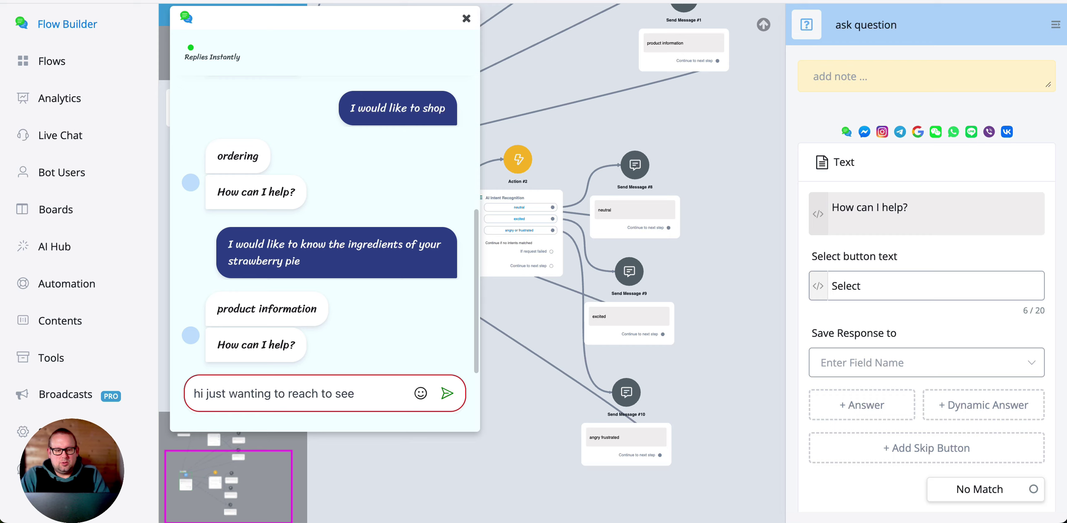
pyautogui.write(' if you might have jeans')
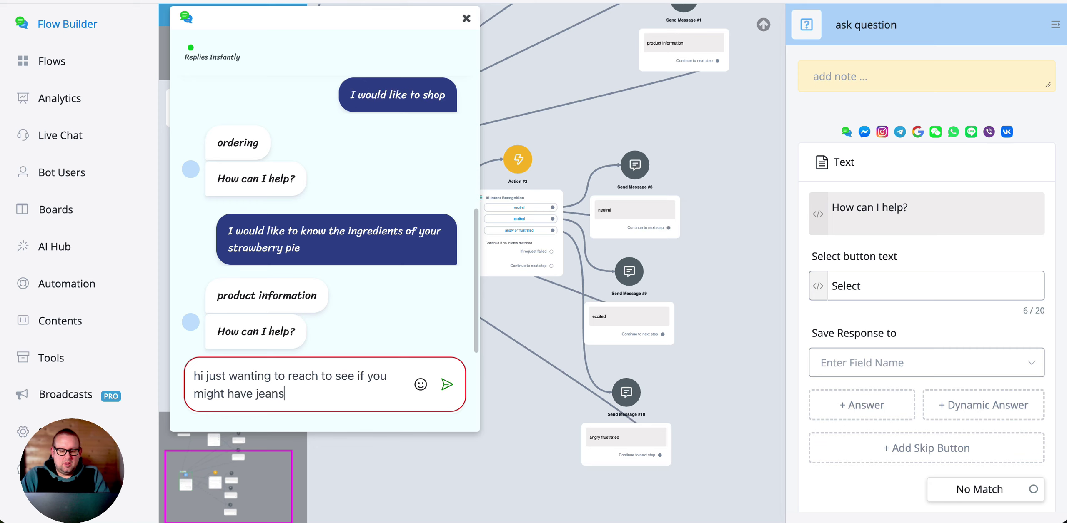
pyautogui.press('Return')
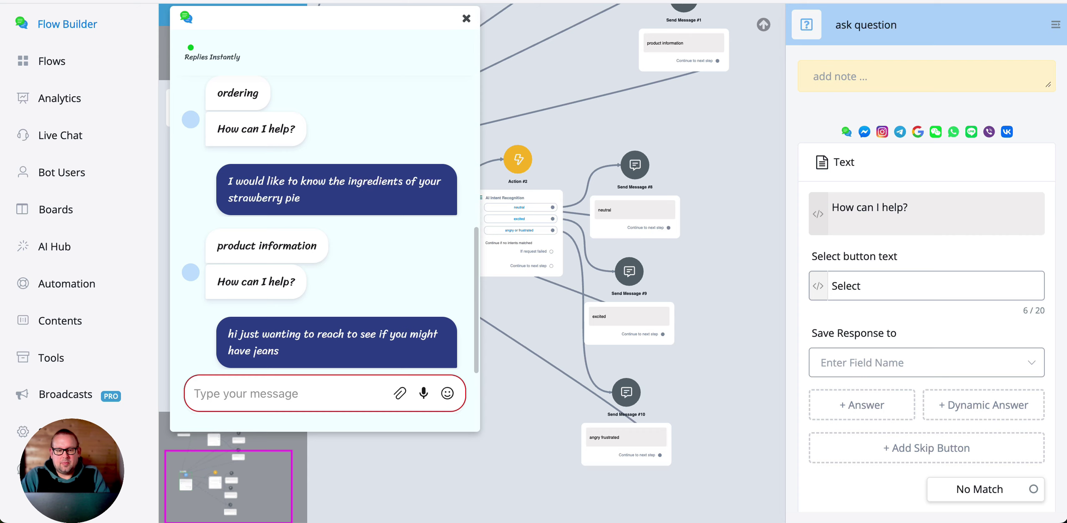
# Close the chatbot preview popup and bring Action #2 with its unconnected outputs into view
pyautogui.click(466, 18)
pyautogui.scroll(5, 484, 274)
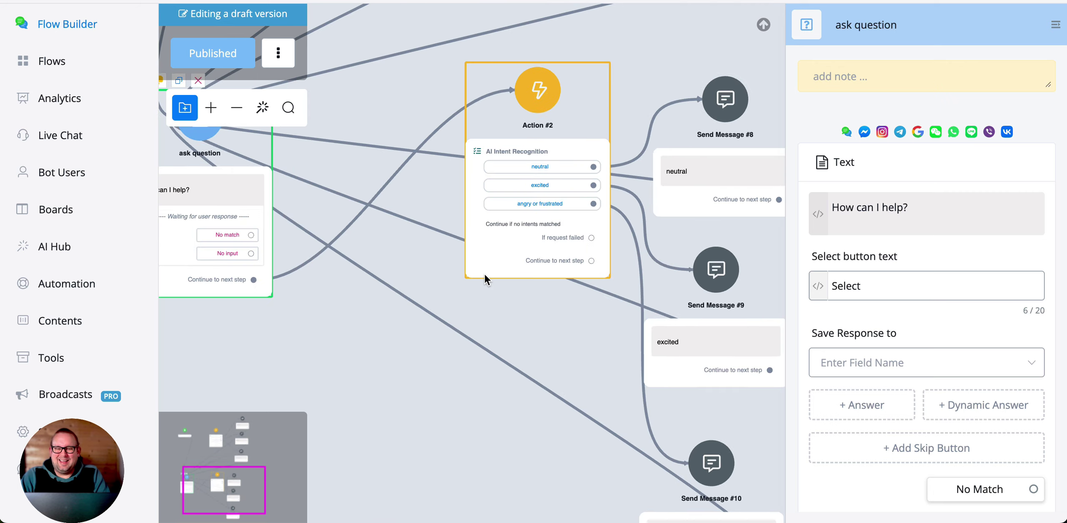
pyautogui.scroll(-3, 483, 274)
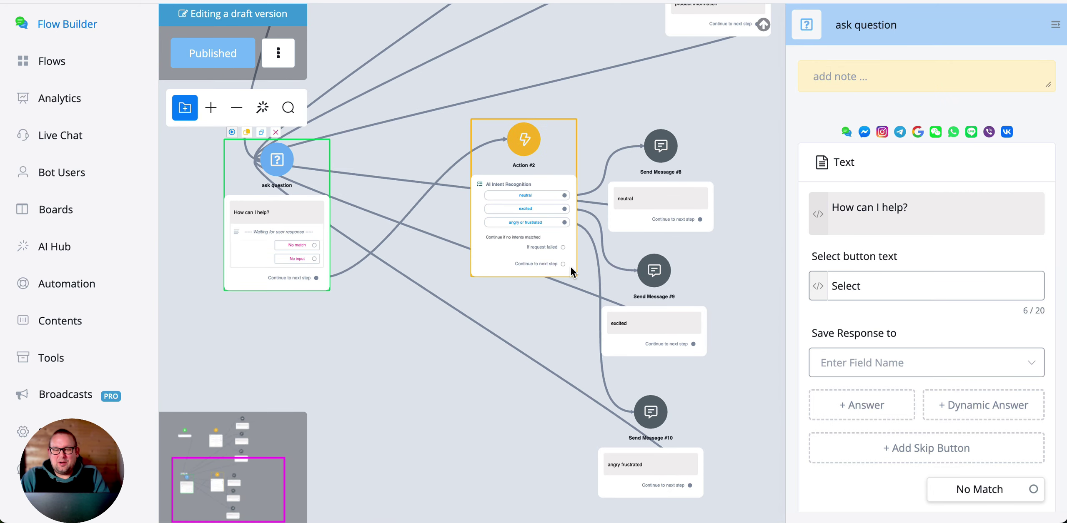
pyautogui.moveTo(563, 265); pyautogui.dragTo(442, 394)
pyautogui.click(560, 198)
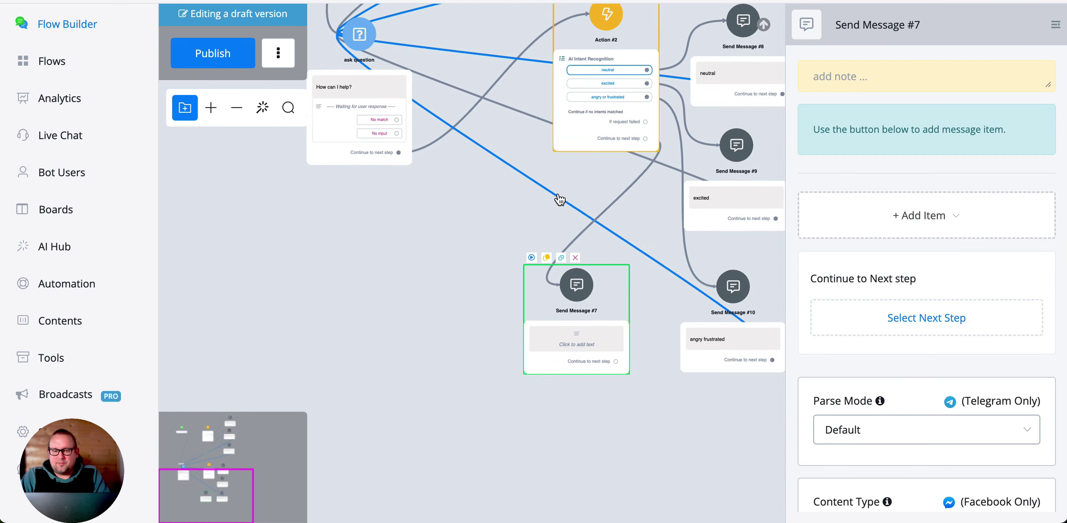
pyautogui.moveTo(589, 268); pyautogui.dragTo(575, 272)
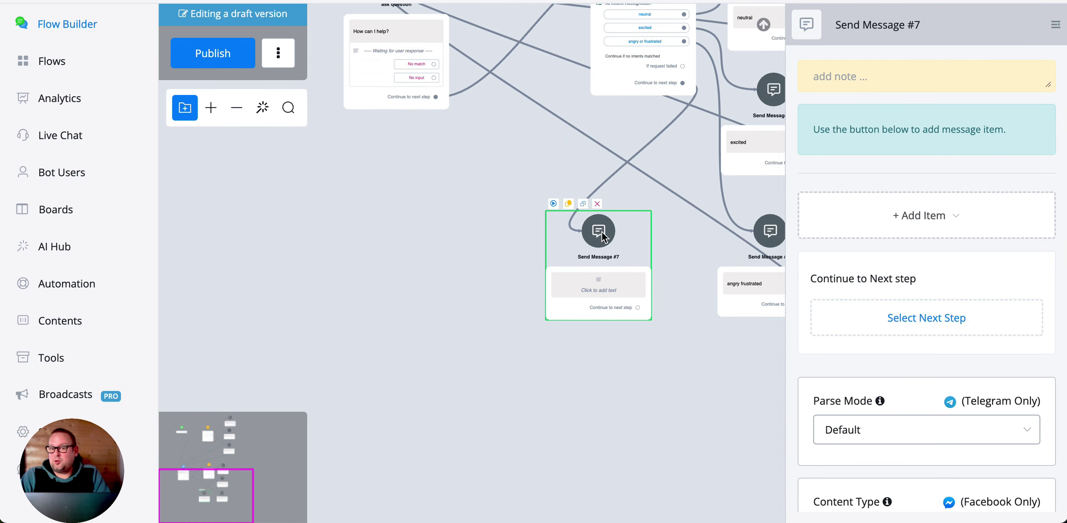
pyautogui.click(596, 204)
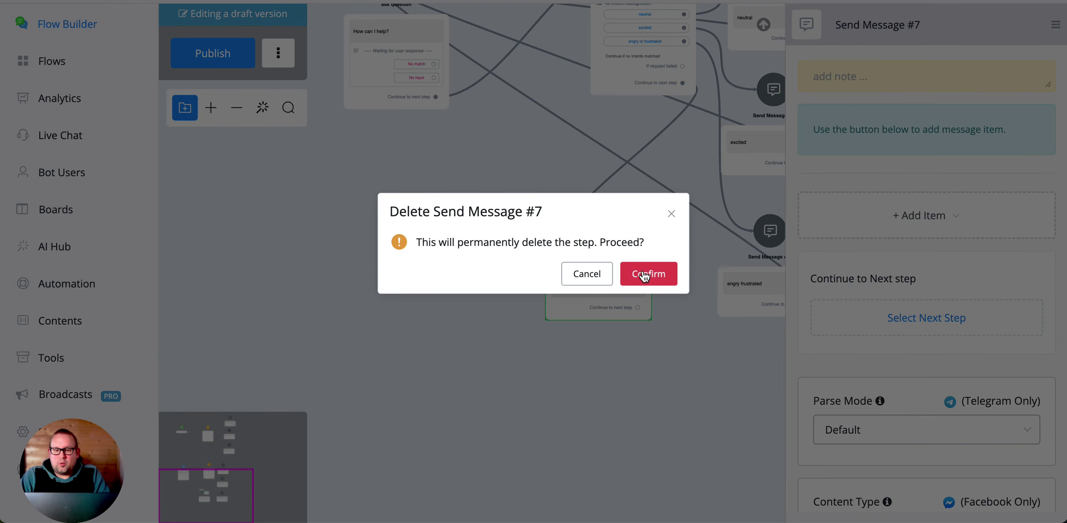
pyautogui.click(643, 274)
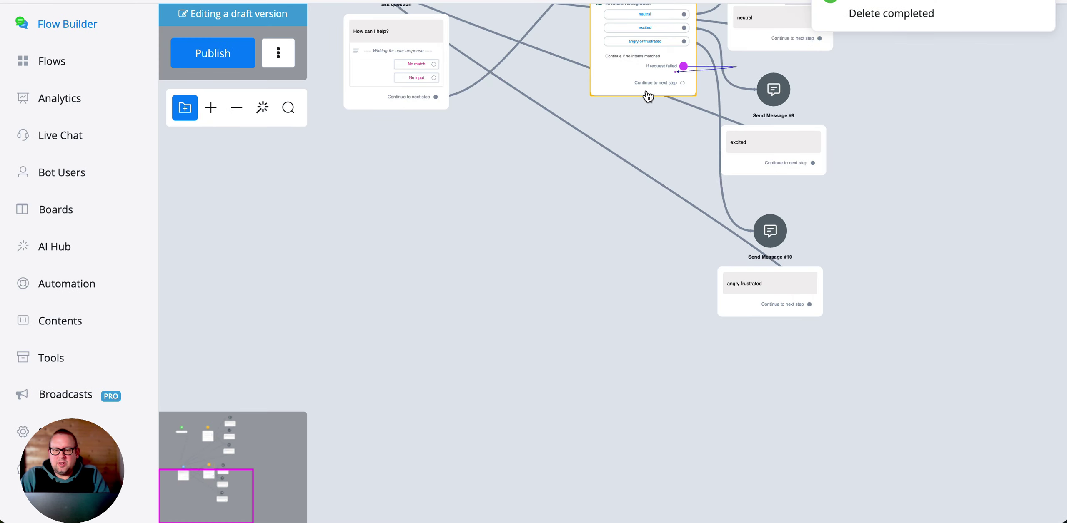
# Connect the "If request failed" output of Action #2 to a new send message step with the text "failed"
pyautogui.moveTo(683, 67); pyautogui.dragTo(560, 149)
pyautogui.click(629, 194)
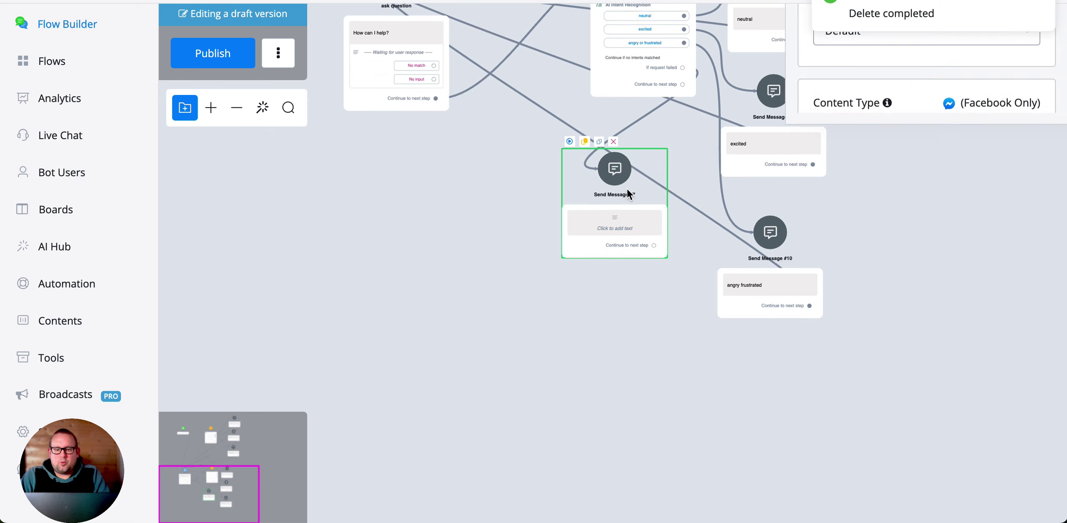
pyautogui.click(919, 215)
pyautogui.click(850, 259)
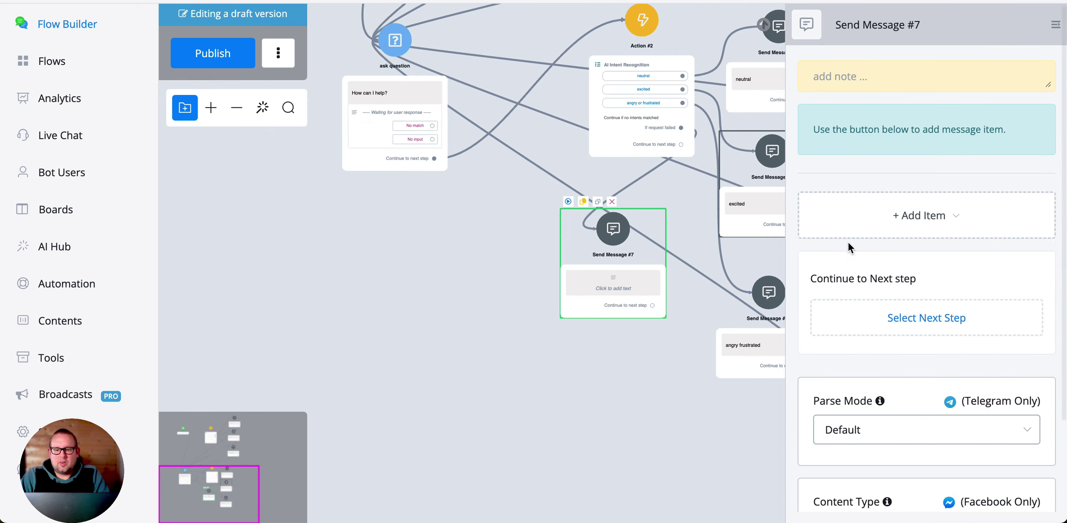
pyautogui.write('failed')
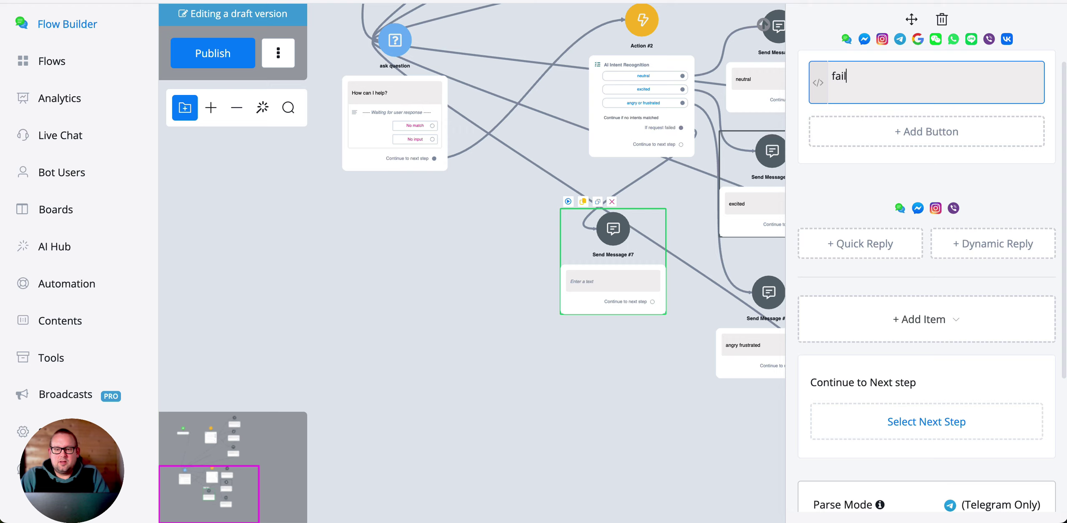
pyautogui.click(707, 326)
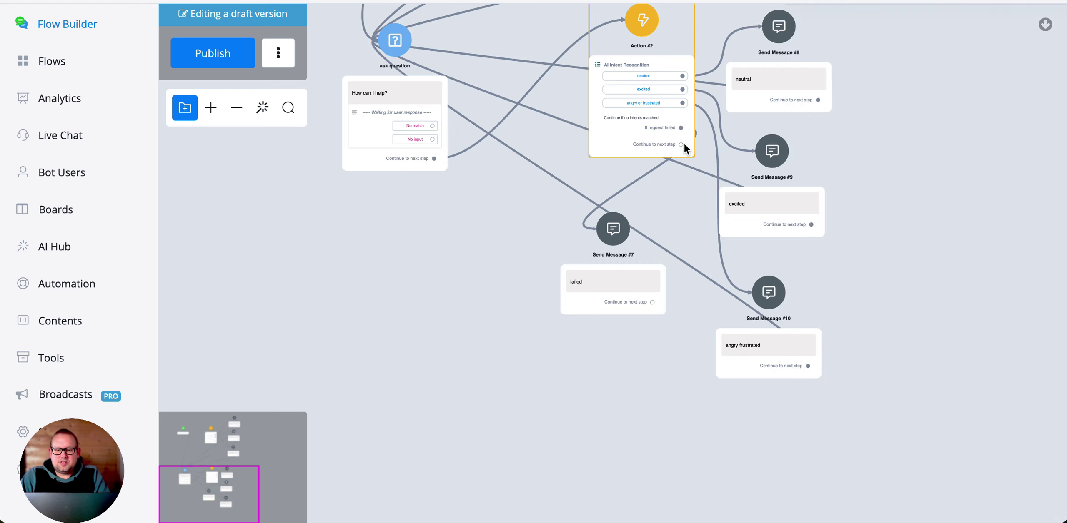
# Connect the "Continue to next step" output of Action #2 to a new send message step with the text "continue"
pyautogui.moveTo(681, 147); pyautogui.dragTo(600, 364)
pyautogui.click(701, 183)
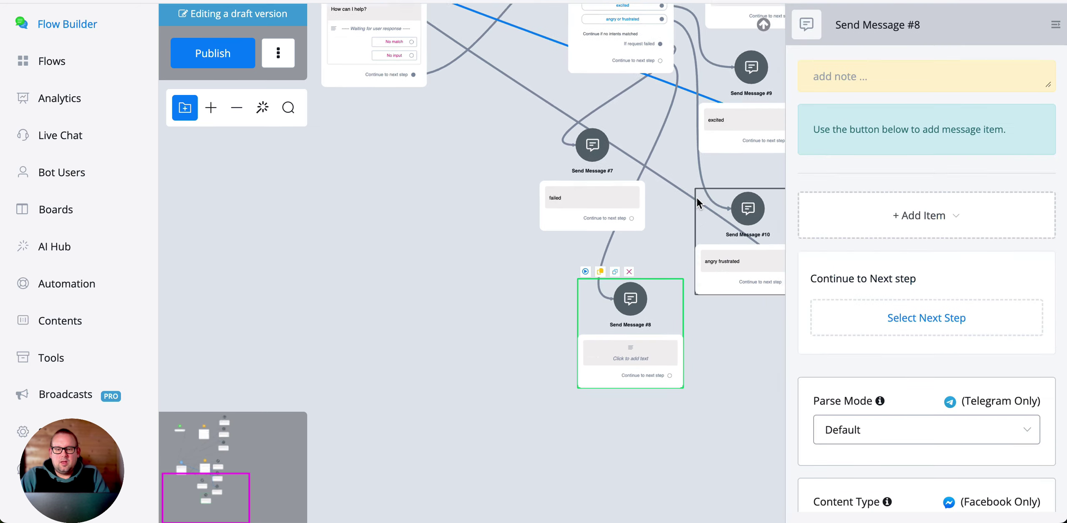
pyautogui.click(909, 216)
pyautogui.click(872, 269)
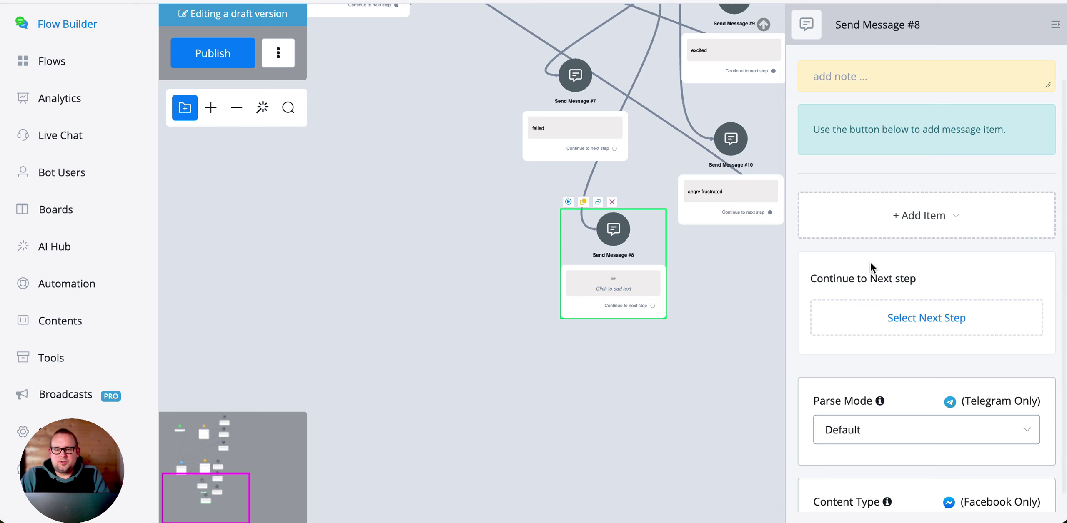
pyautogui.click(902, 84)
pyautogui.write('cntinu')
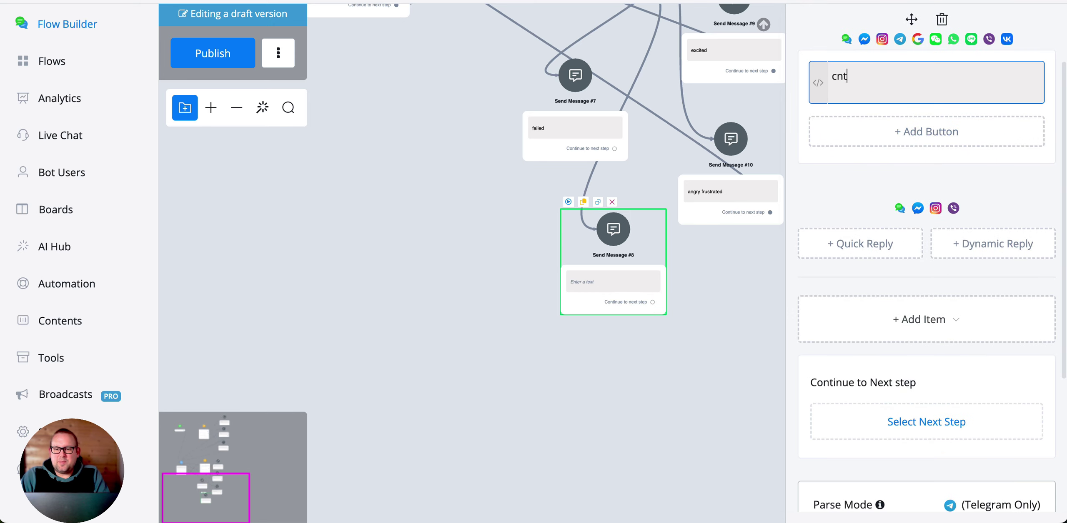
pyautogui.press('BackSpace')
pyautogui.press('BackSpace')
pyautogui.press('BackSpace')
pyautogui.press('BackSpace')
pyautogui.press('BackSpace')
pyautogui.write('ontinue')
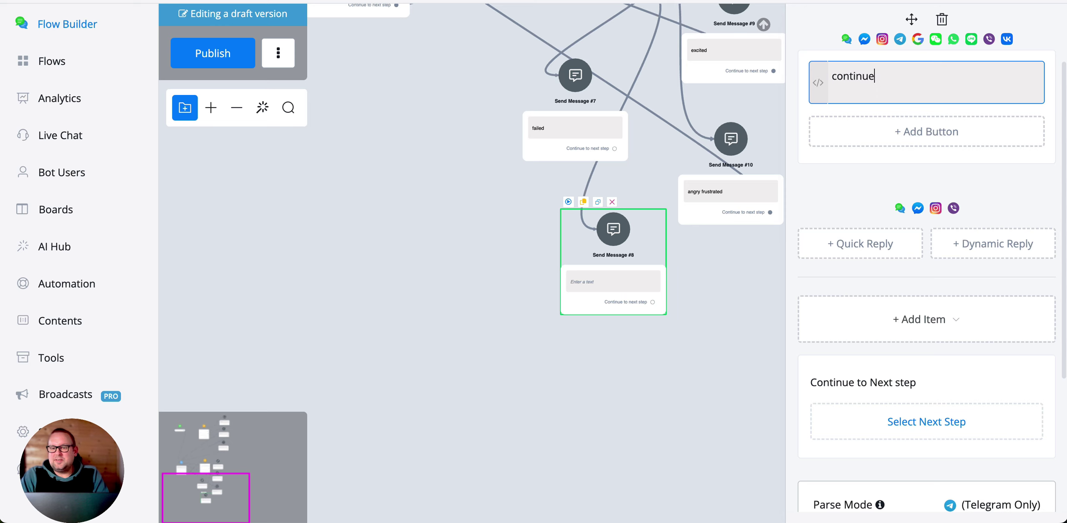
# Publish the updated flow and preview it from the ask question step in a web popup
pyautogui.moveTo(370, 137); pyautogui.dragTo(540, 280)
pyautogui.scroll(-1, 540, 283)
pyautogui.moveTo(666, 284); pyautogui.dragTo(699, 301)
pyautogui.click(213, 54)
pyautogui.click(482, 106)
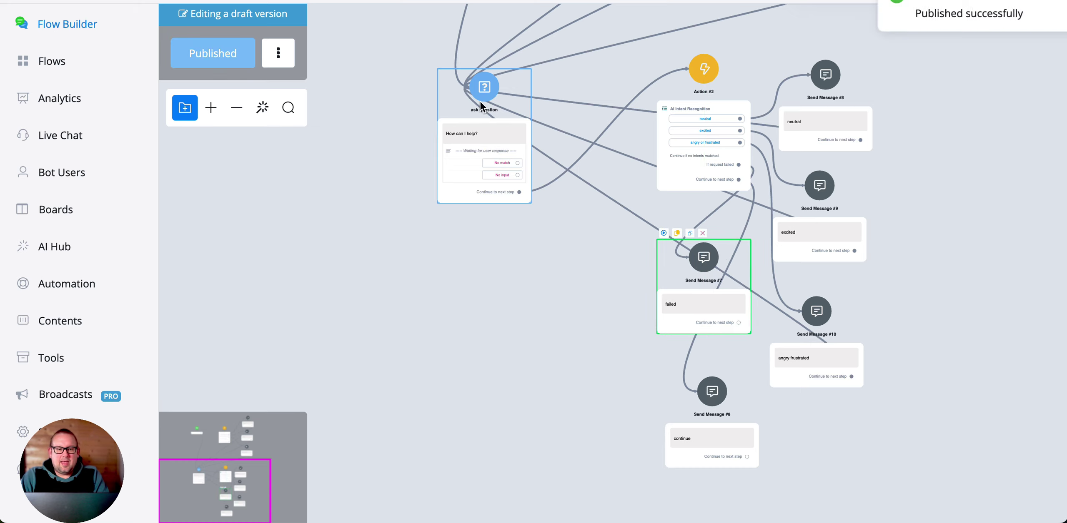
pyautogui.click(415, 42)
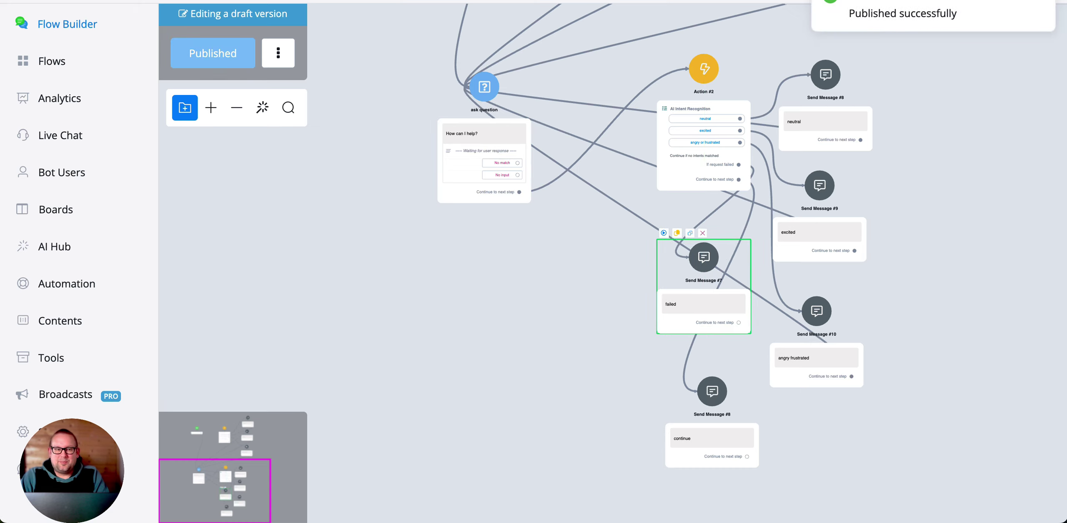
pyautogui.press('super+r')
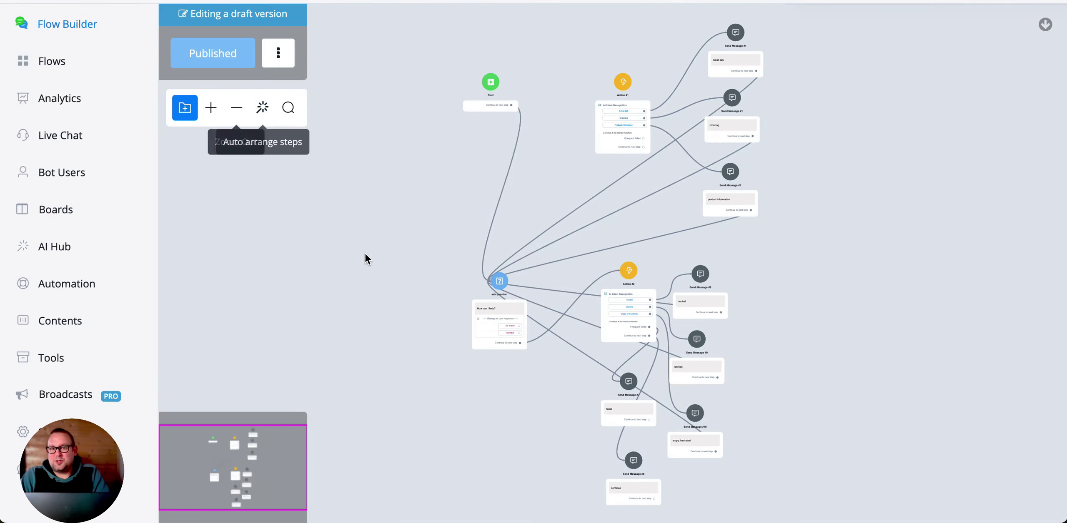
pyautogui.click(491, 295)
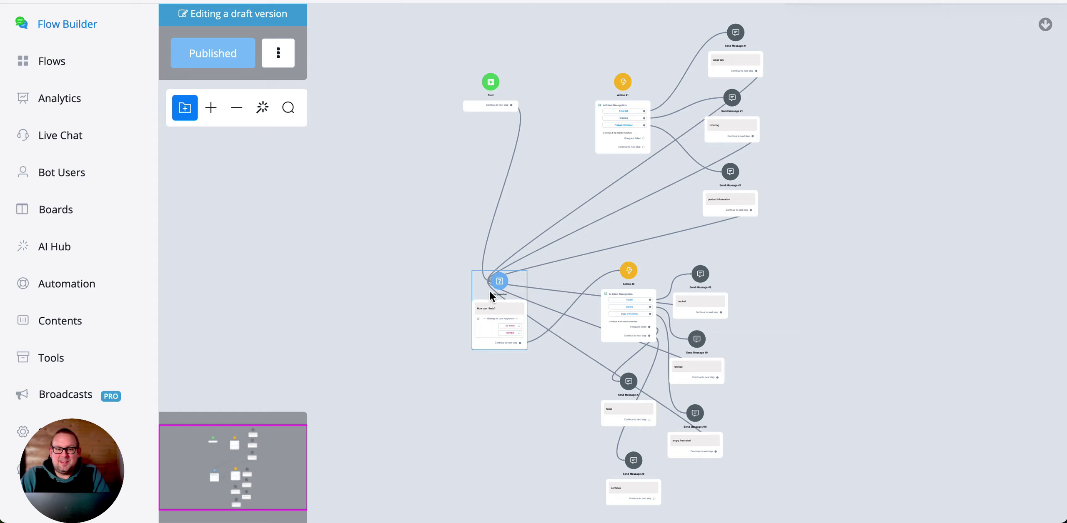
pyautogui.click(476, 277)
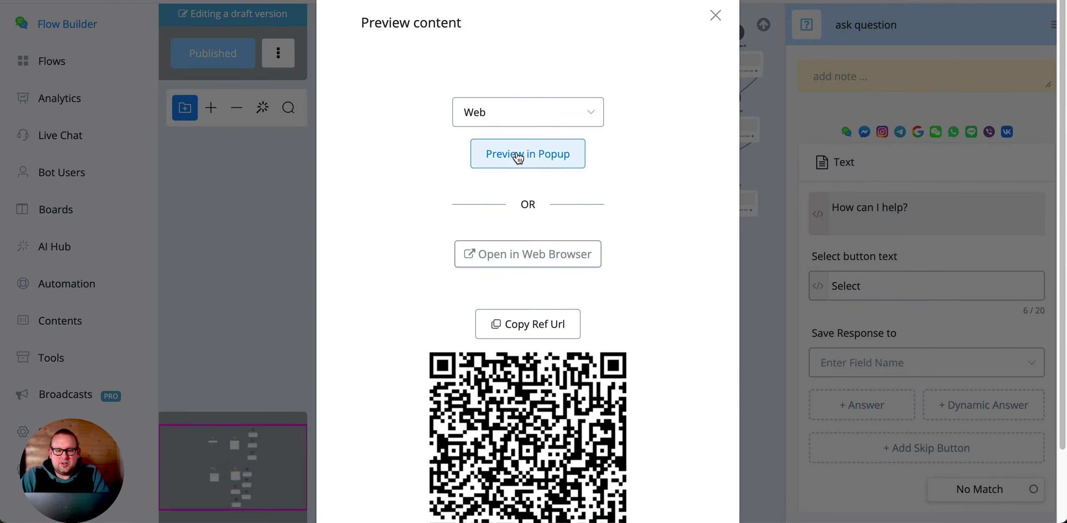
pyautogui.click(519, 152)
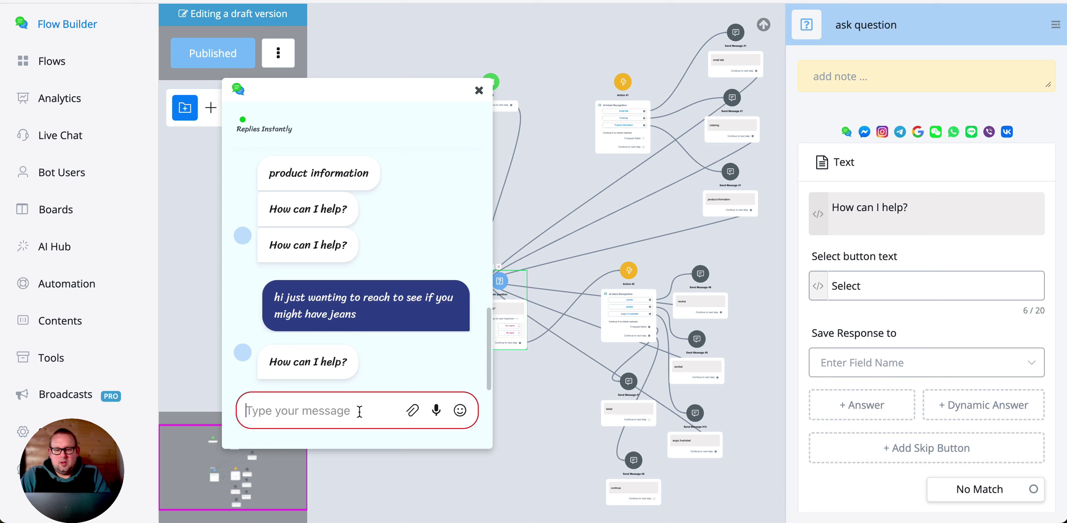
# Send the test message "hi was wondering if you have any jeans" to the chatbot
pyautogui.write('hi ')
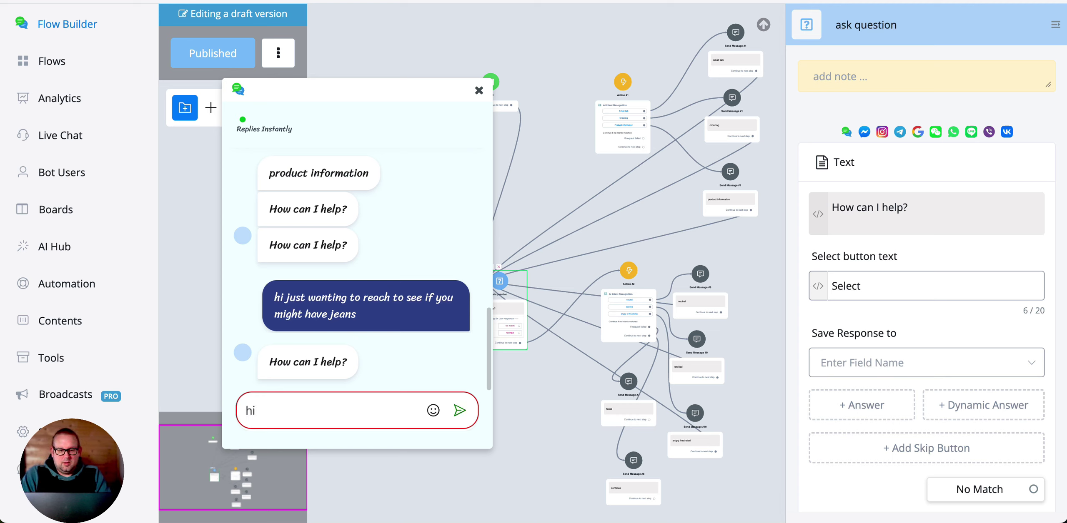
pyautogui.write('was wondering if you have an')
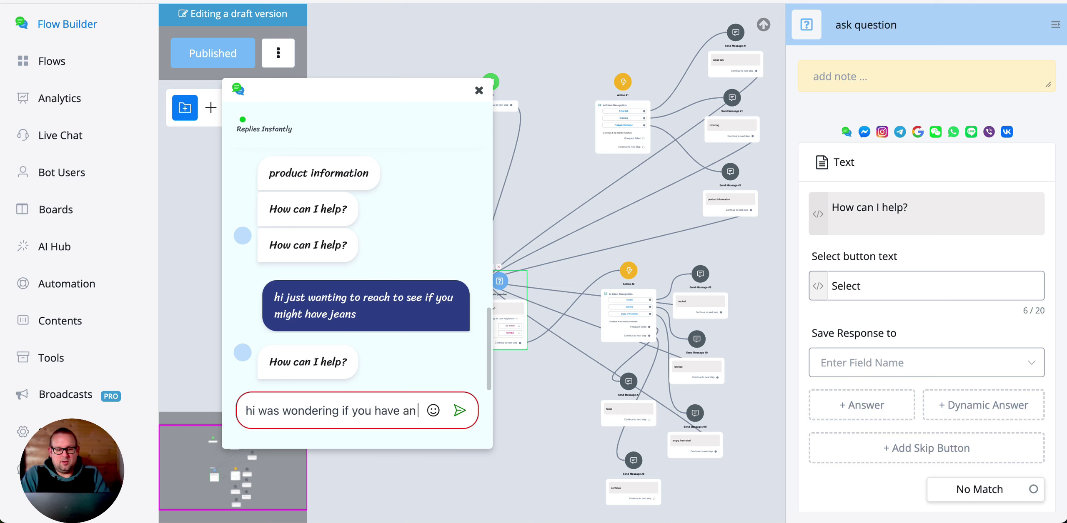
pyautogui.write('y jeans')
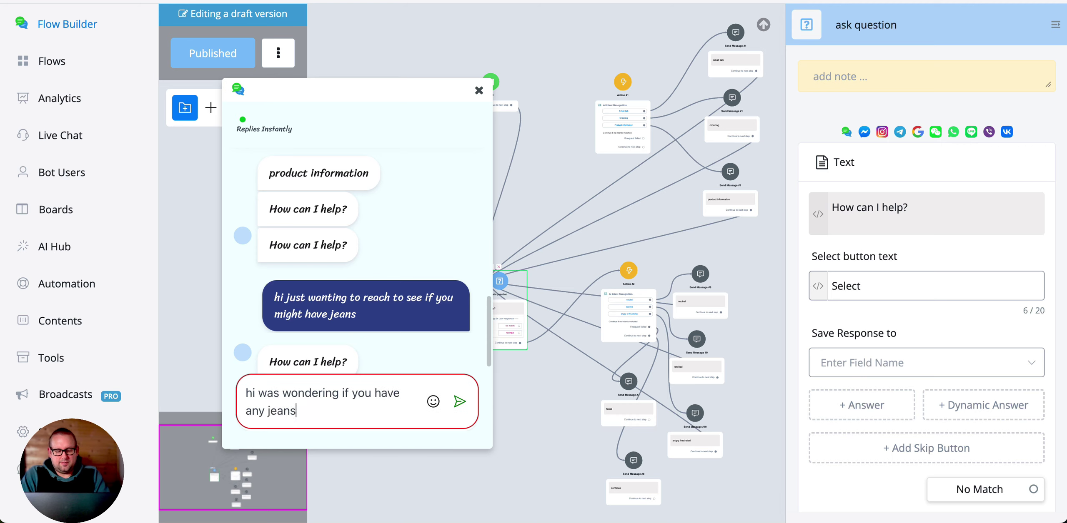
pyautogui.press('Return')
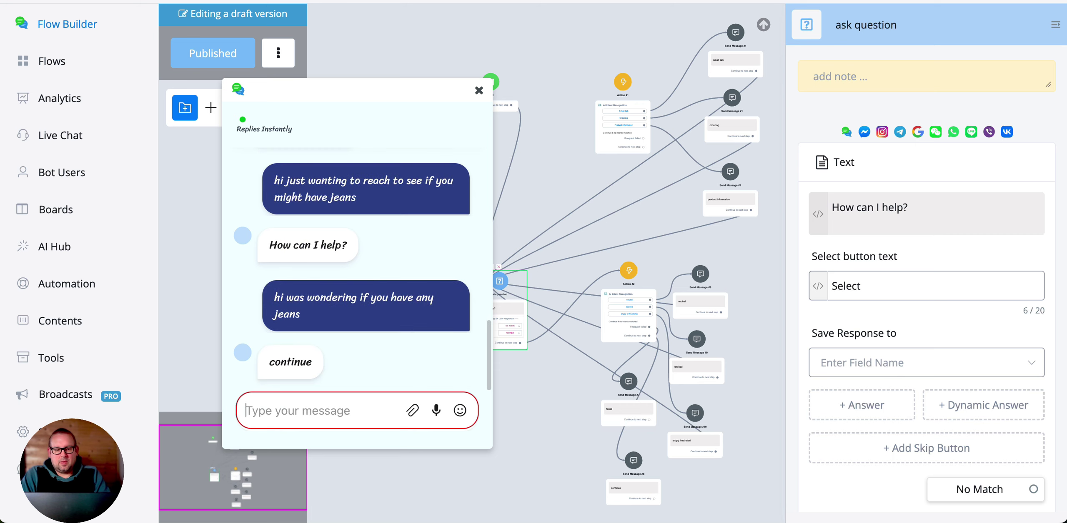
# Set Action #2's AI Intent Recognition system prompt to "you are to analyze the user's input and match it with one of the intents" and save
pyautogui.scroll(5, 612, 313)
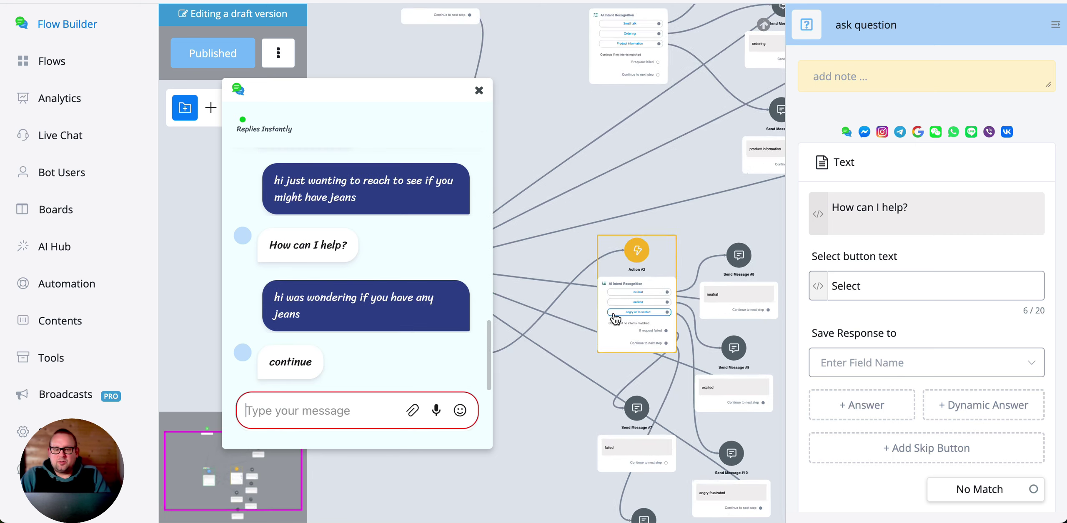
pyautogui.scroll(1, 615, 319)
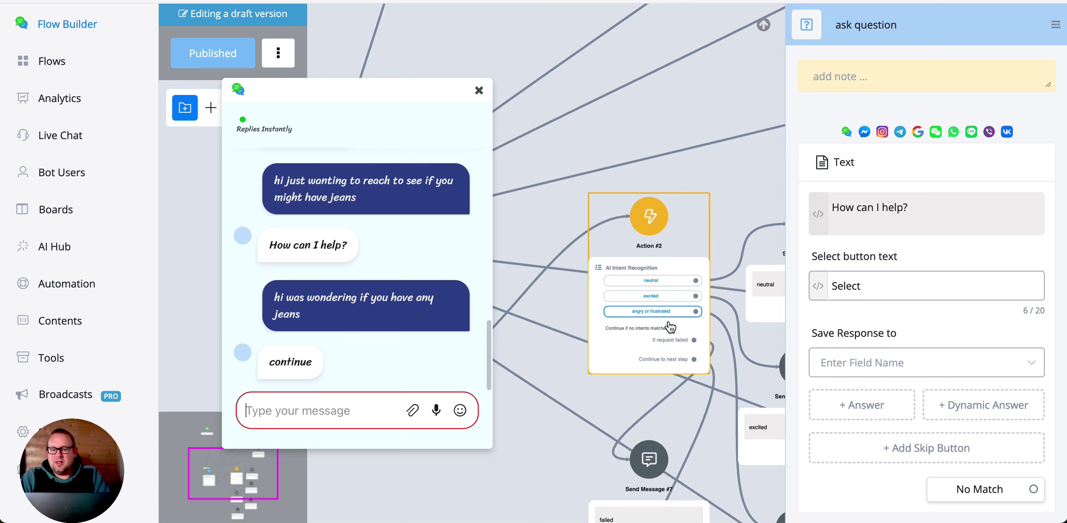
pyautogui.click(702, 259)
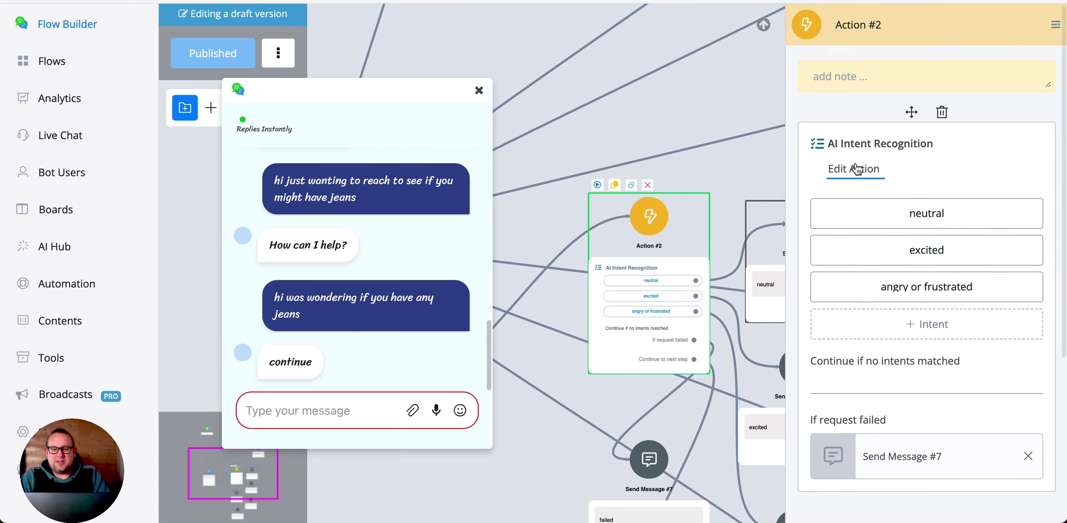
pyautogui.click(856, 169)
pyautogui.click(356, 250)
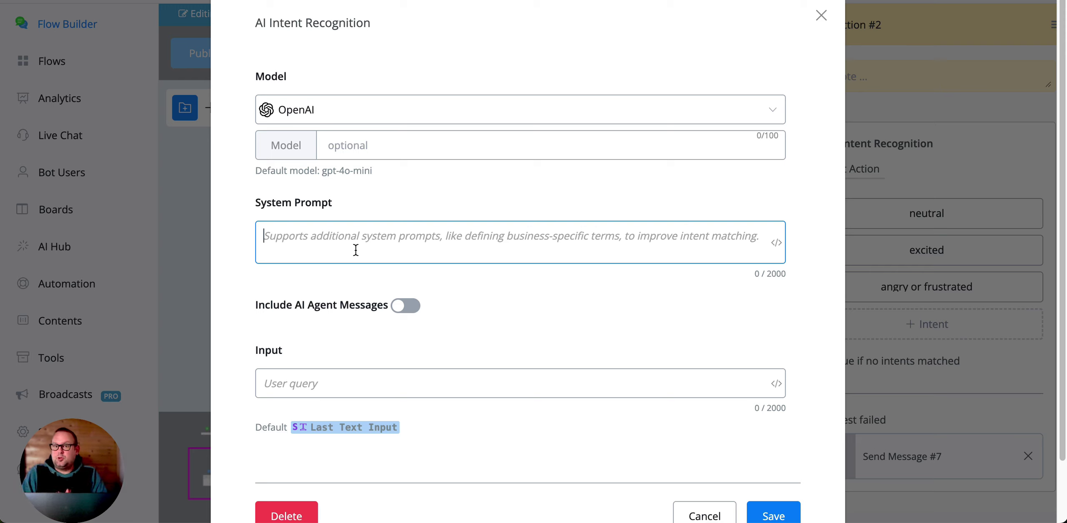
pyautogui.write('you are to')
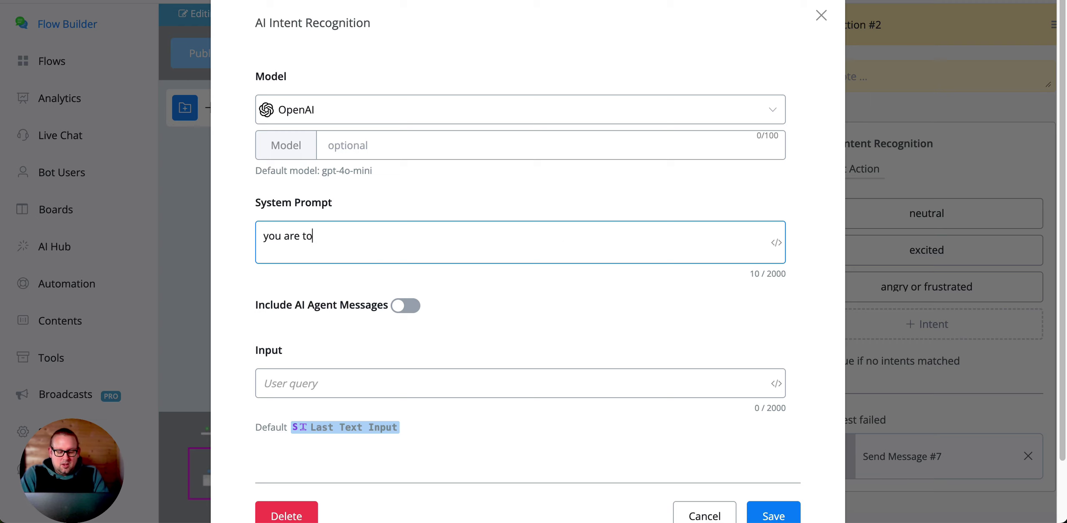
pyautogui.write(' analyze the')
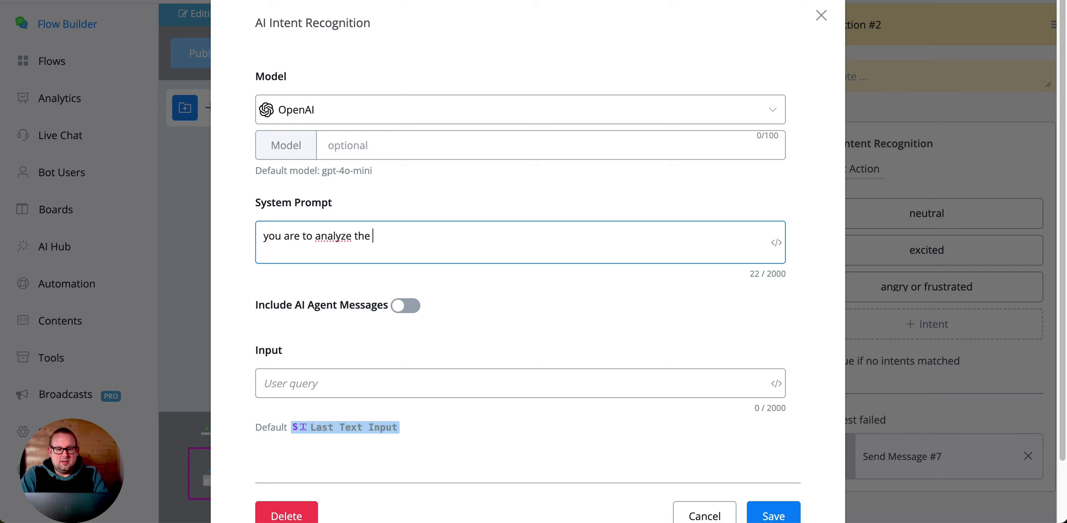
pyautogui.write(" user's i")
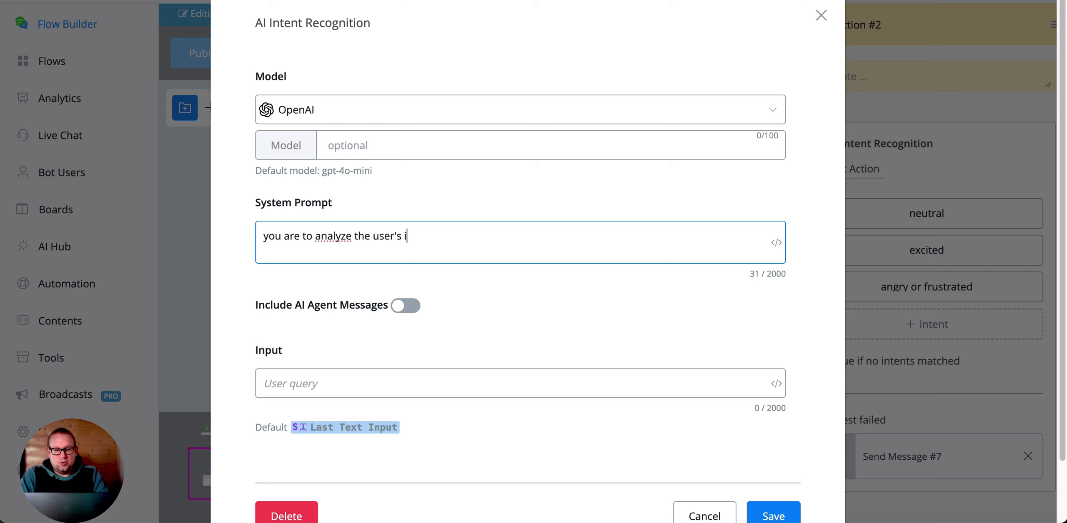
pyautogui.write('nput and match it with')
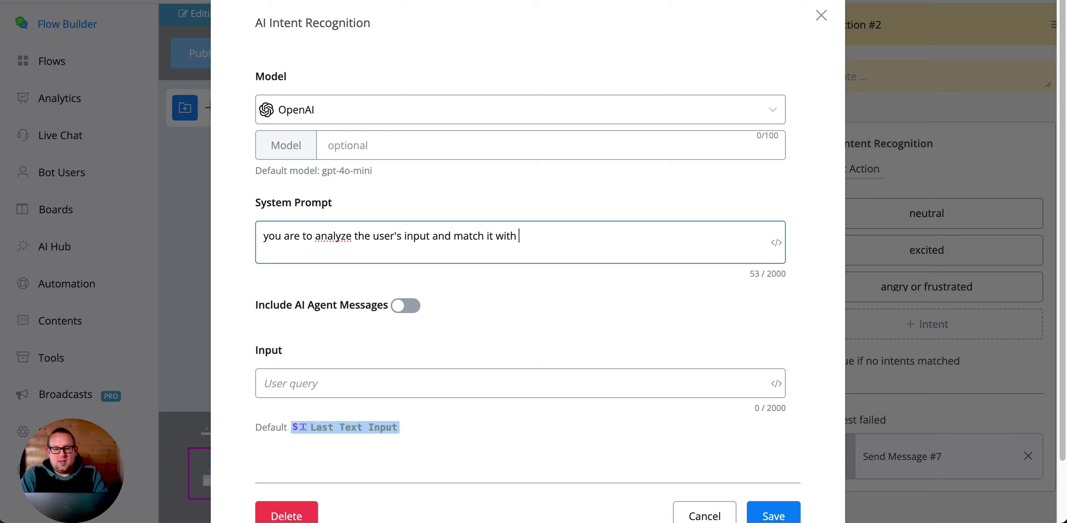
pyautogui.write(' one of the')
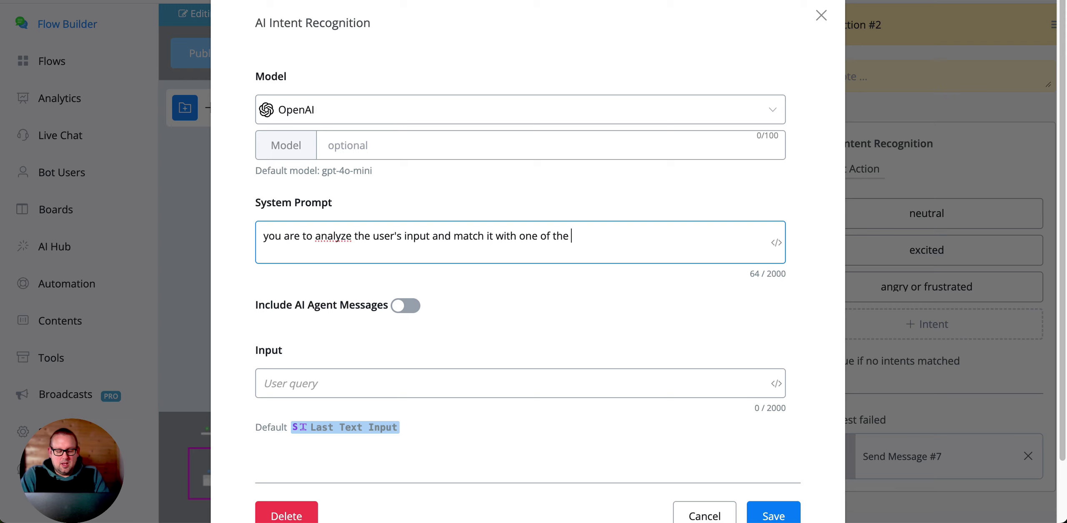
pyautogui.write('nts')
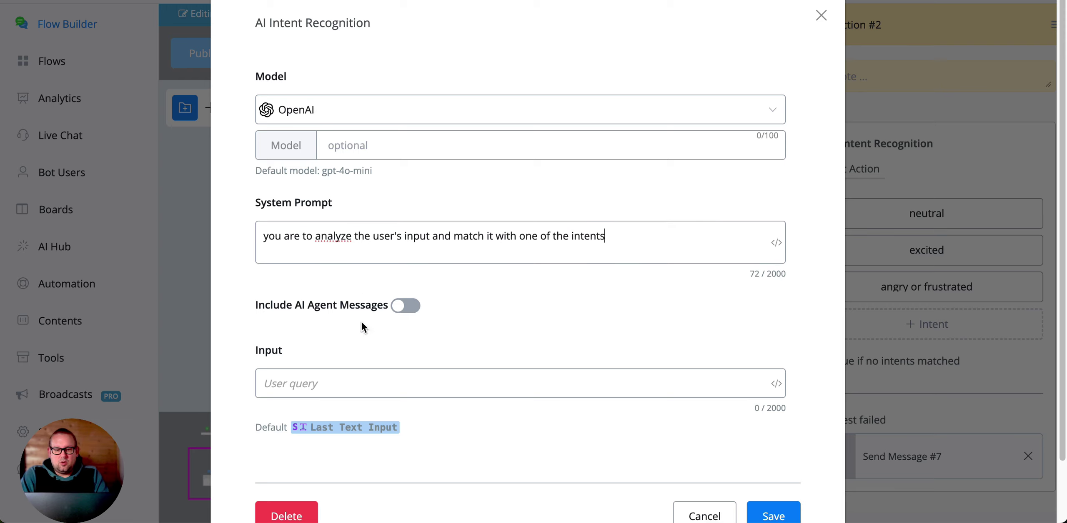
pyautogui.scroll(-2, 542, 388)
pyautogui.click(767, 450)
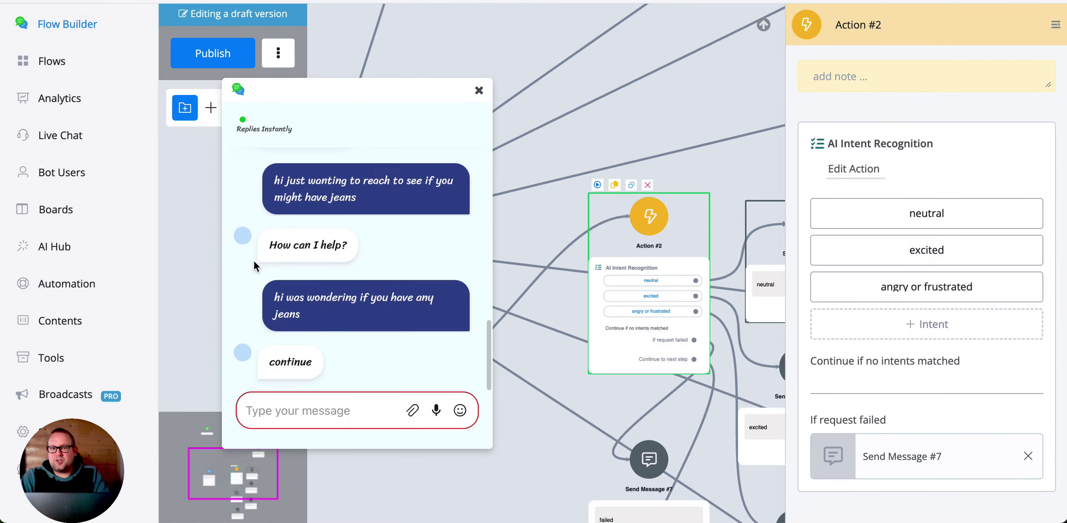
# Publish the flow with the revised intent prompt and preview it from the ask question step in a web popup
pyautogui.click(229, 58)
pyautogui.click(477, 92)
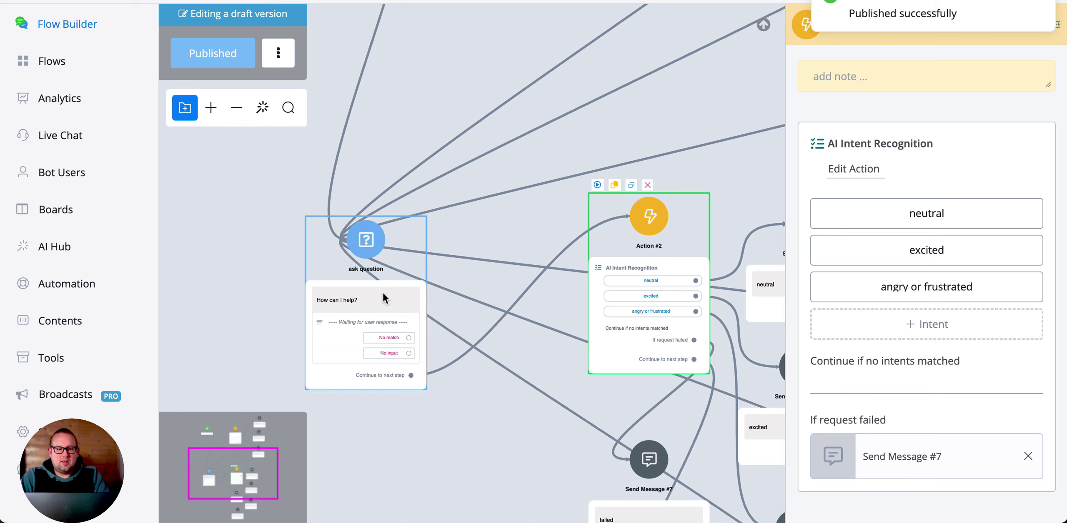
pyautogui.click(316, 218)
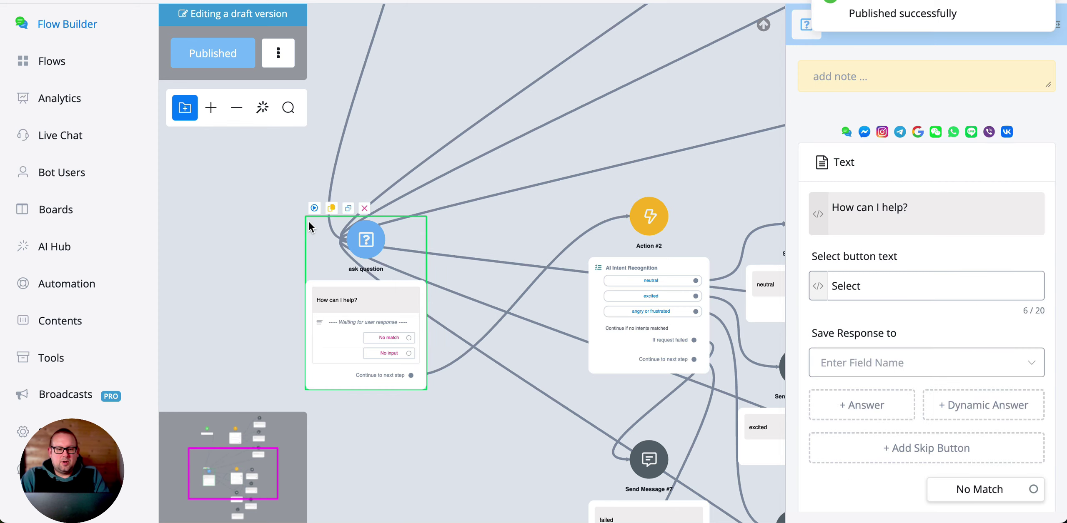
pyautogui.click(314, 208)
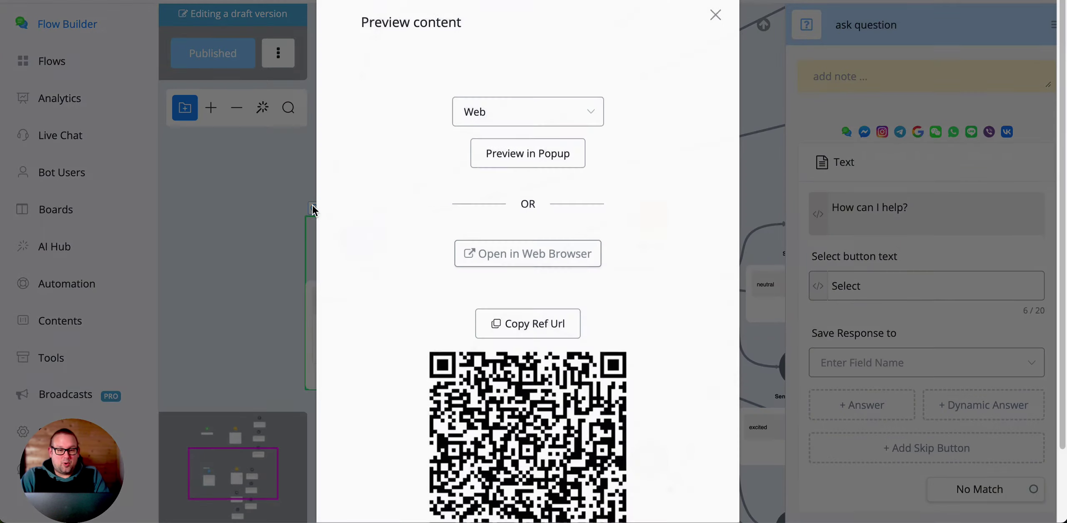
pyautogui.click(507, 161)
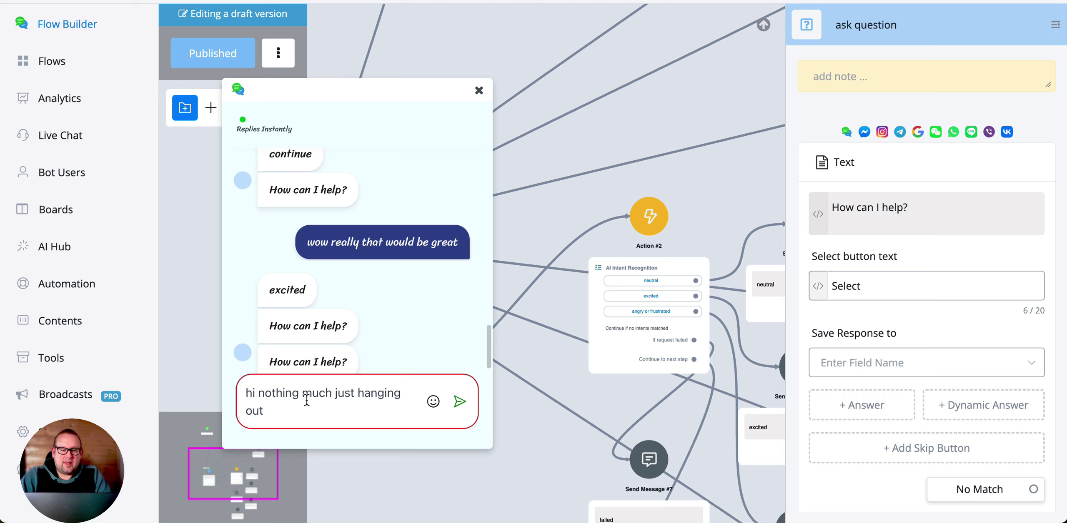
# Send the test messages "hi nothing much just hanging out" and "Oh wow that looks amazing!" to the chatbot
pyautogui.click(458, 404)
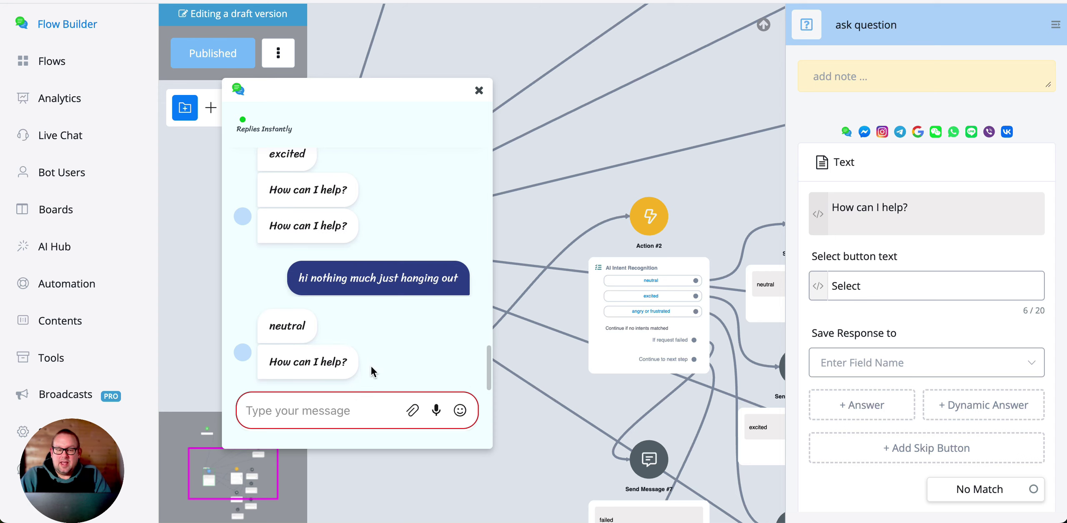
pyautogui.write('O')
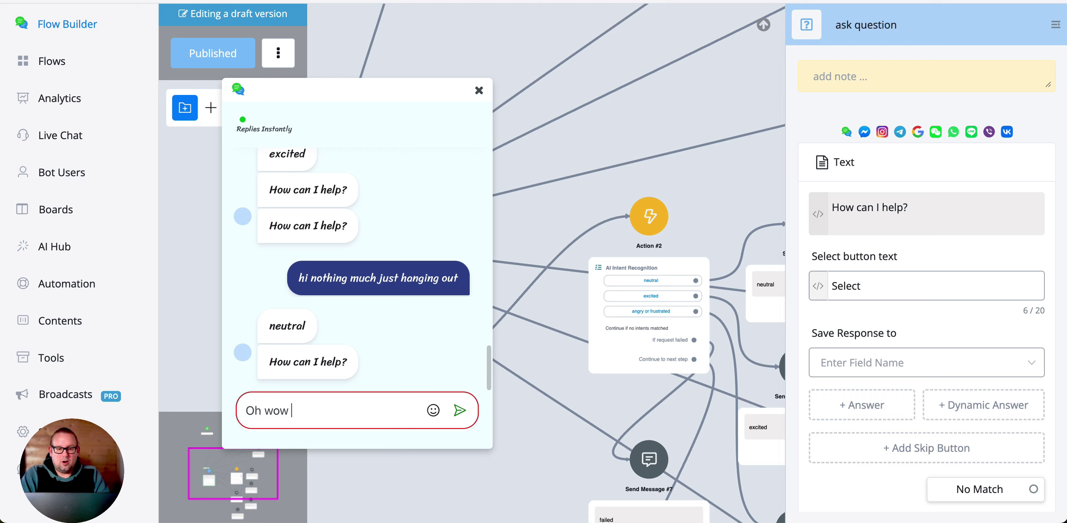
pyautogui.write('h wow that look')
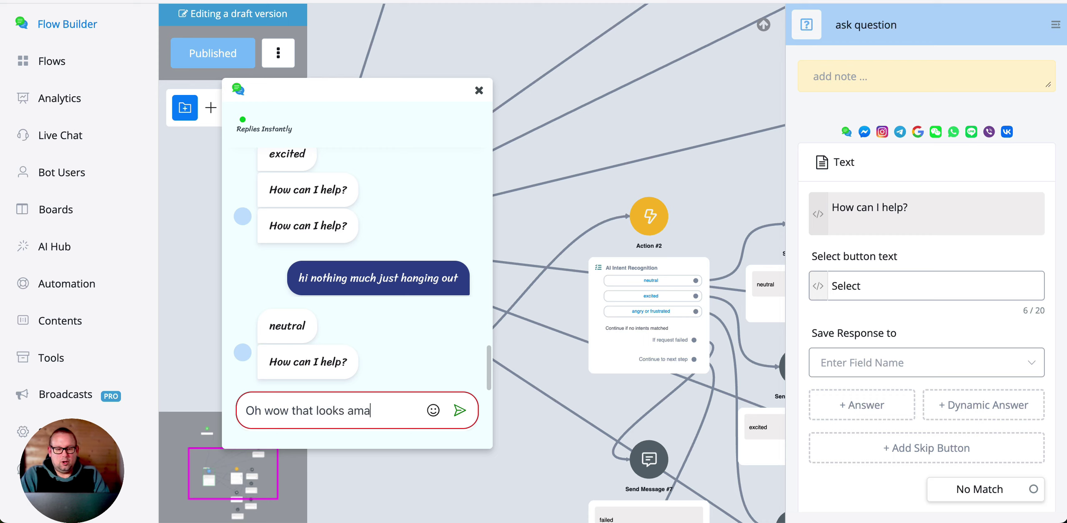
pyautogui.press('Return')
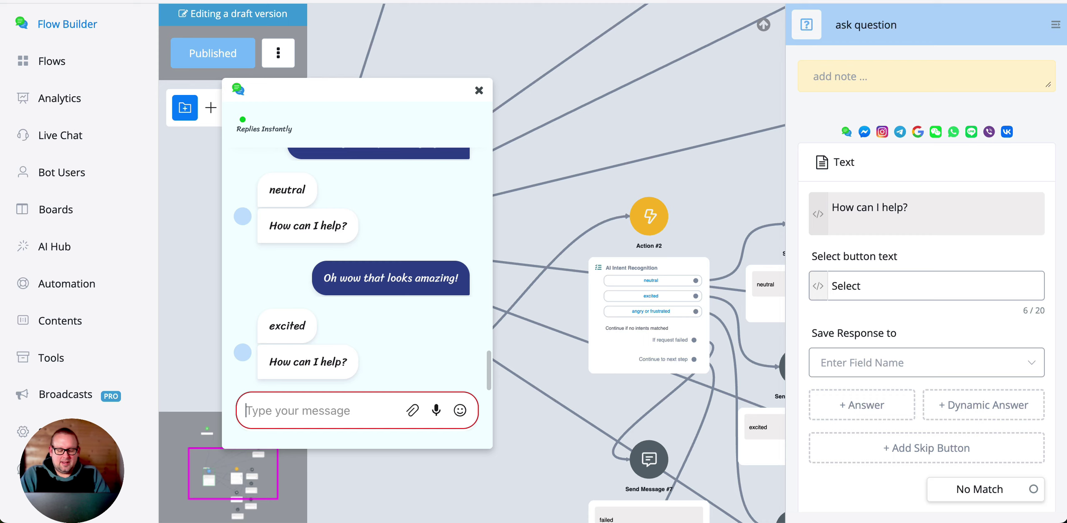
# Send the test message "you gotta be fooling me! this is not acceptable!" to the chatbot and close the preview
pyautogui.write('you')
pyautogui.press('BackSpace')
pyautogui.press('BackSpace')
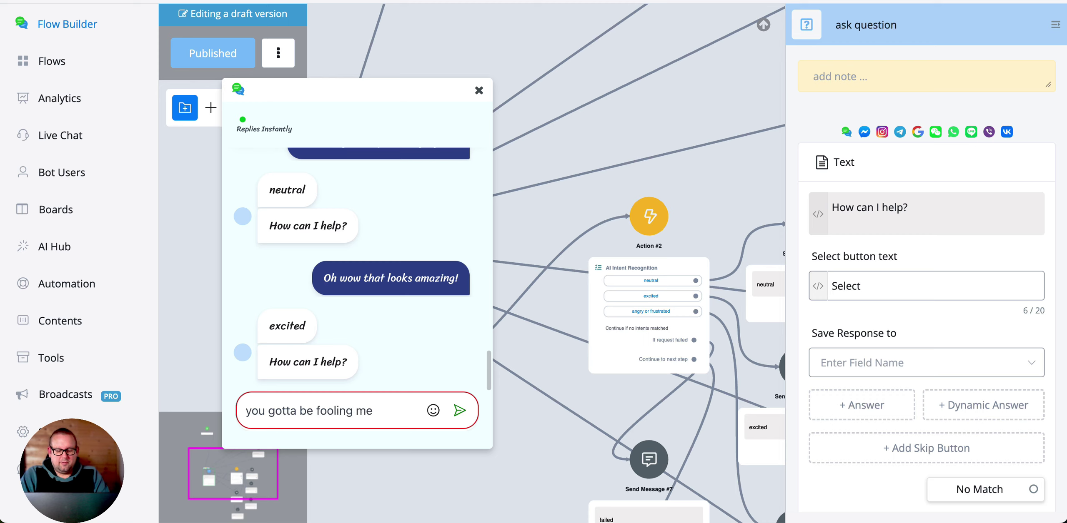
pyautogui.write('is not')
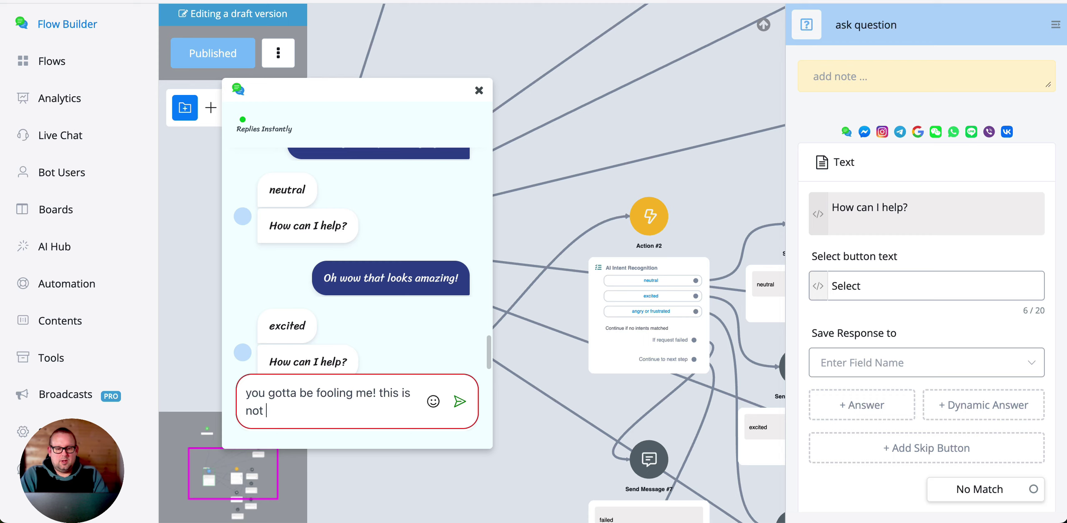
pyautogui.write(' acceptable!')
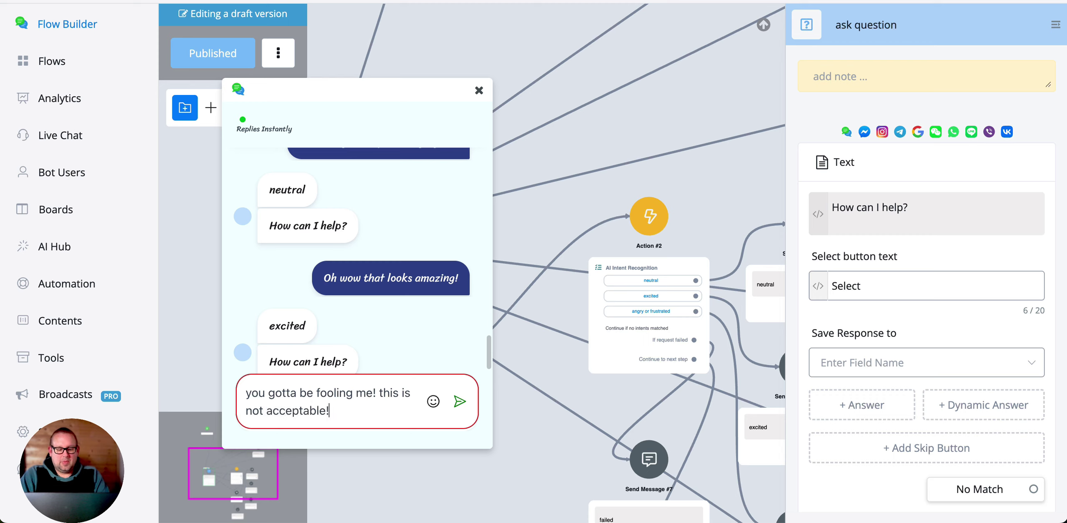
pyautogui.press('Return')
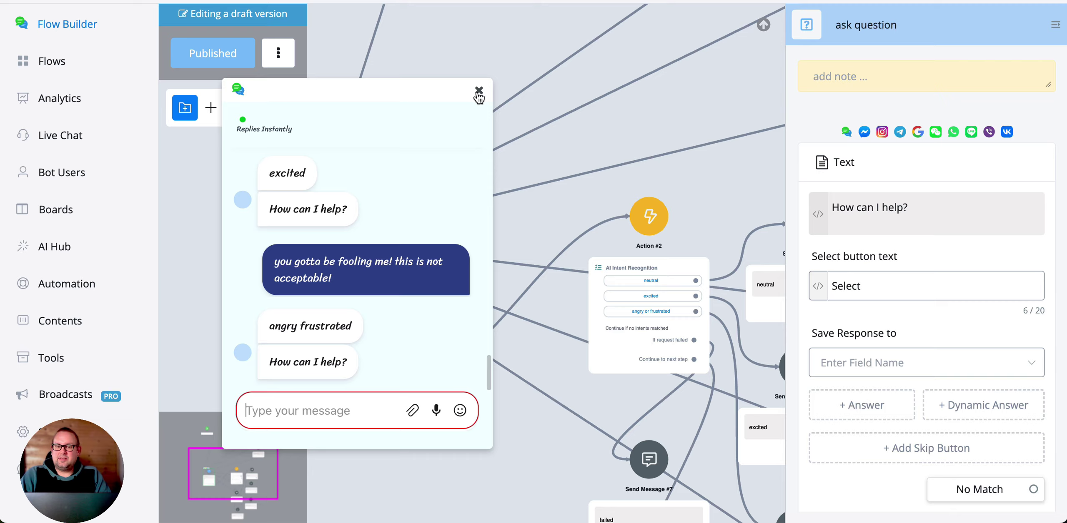
pyautogui.click(479, 90)
# Move the Action #1 step slightly higher on the flow canvas and open its AI Intent Recognition settings
pyautogui.moveTo(477, 77); pyautogui.dragTo(357, 344)
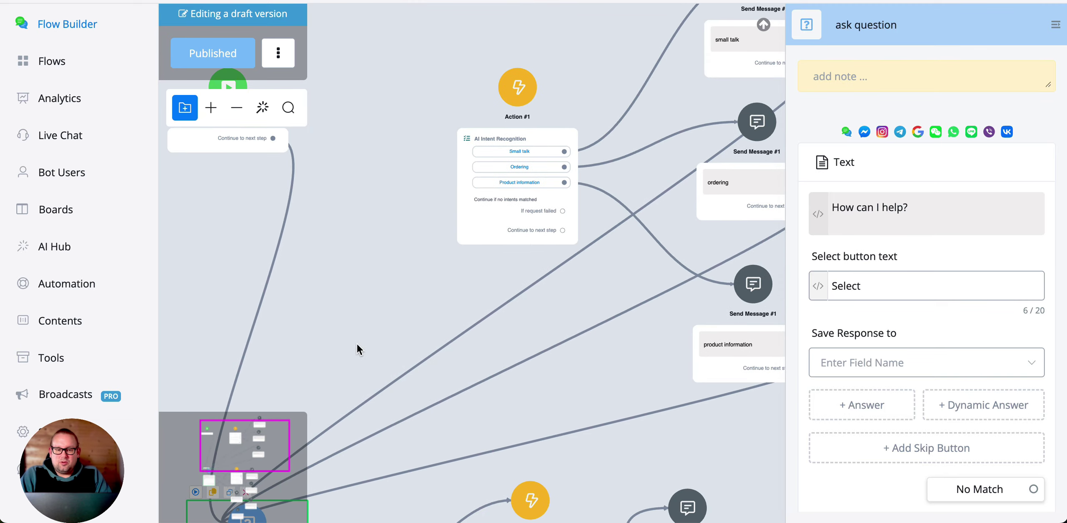
pyautogui.scroll(-5, 458, 85)
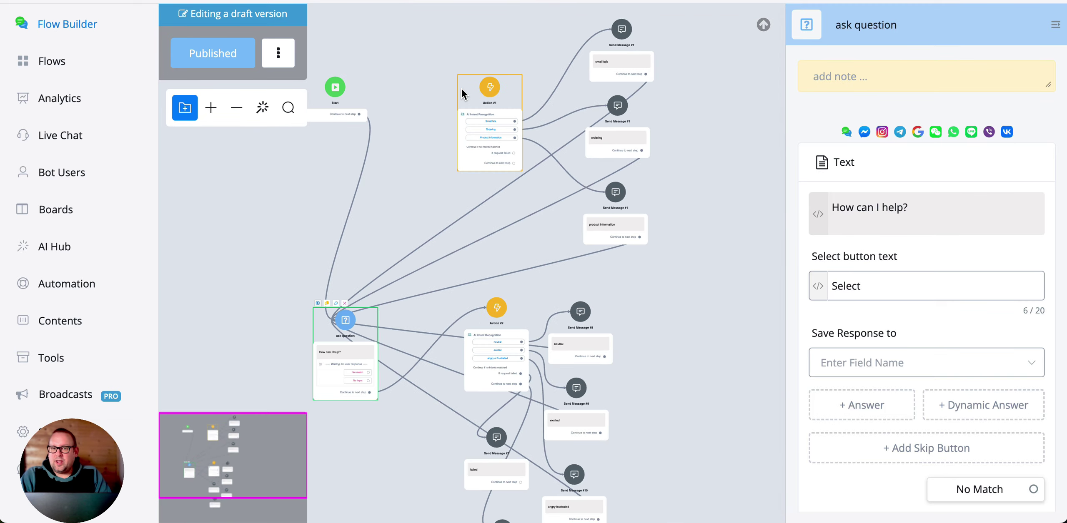
pyautogui.moveTo(488, 104); pyautogui.dragTo(475, 81)
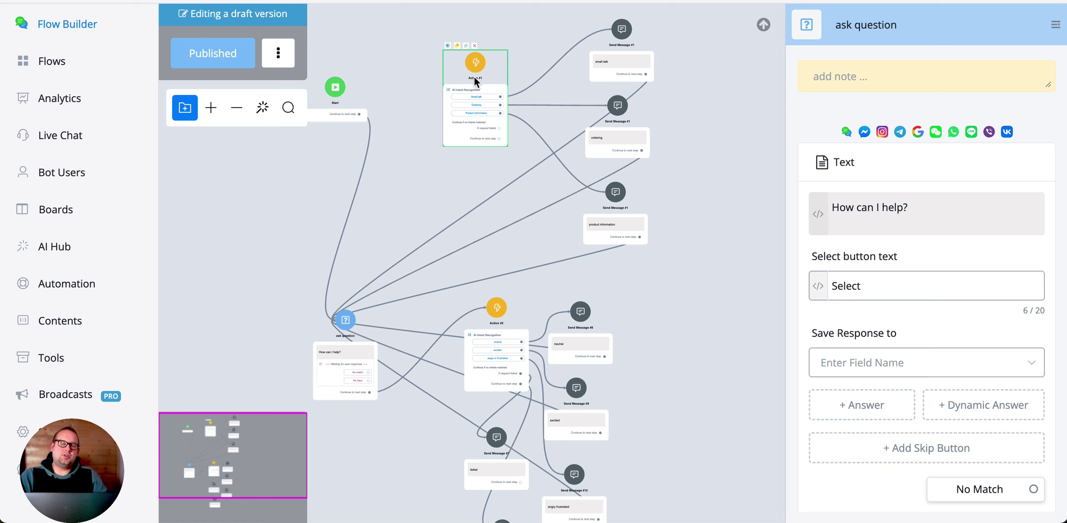
pyautogui.scroll(3, 476, 80)
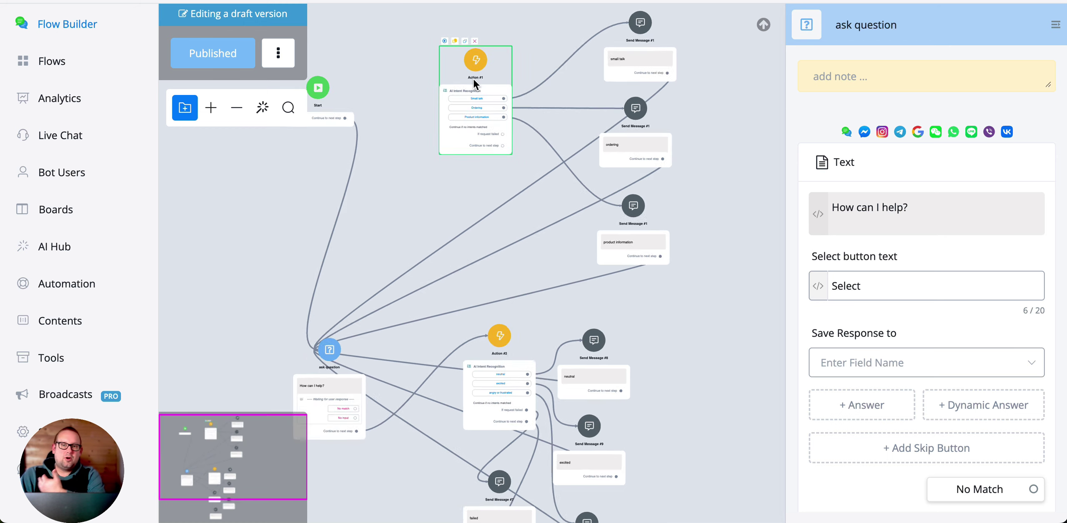
pyautogui.click(468, 87)
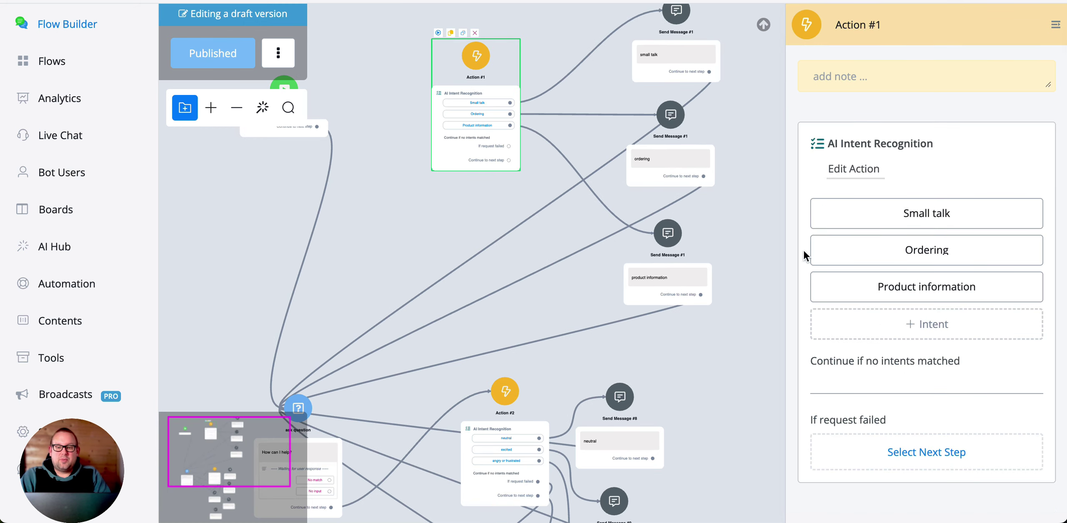
# Examine Action #2's sentiment intents and the message steps connected to them
pyautogui.scroll(-2, 707, 380)
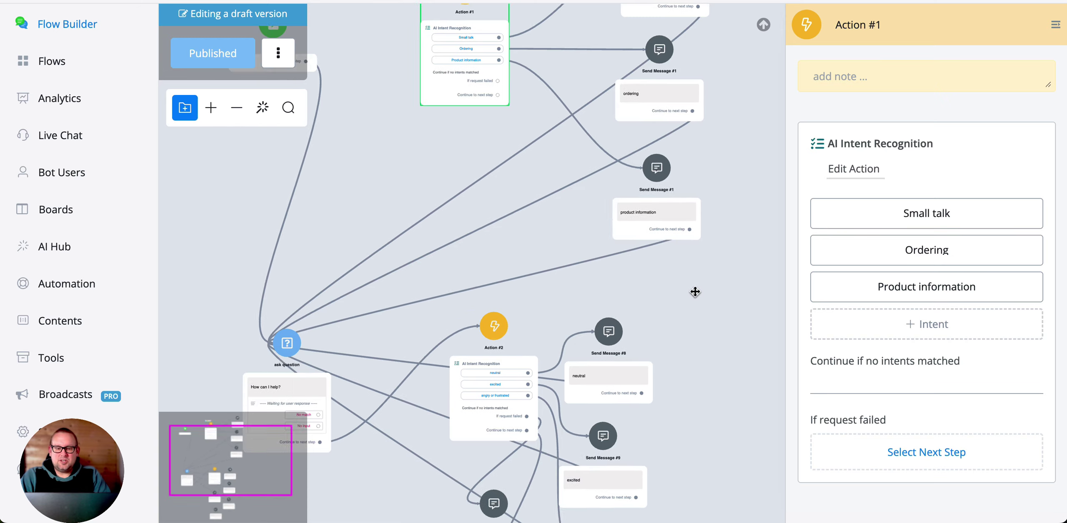
pyautogui.moveTo(693, 293); pyautogui.dragTo(638, 110)
pyautogui.scroll(3, 435, 158)
pyautogui.scroll(3, 436, 162)
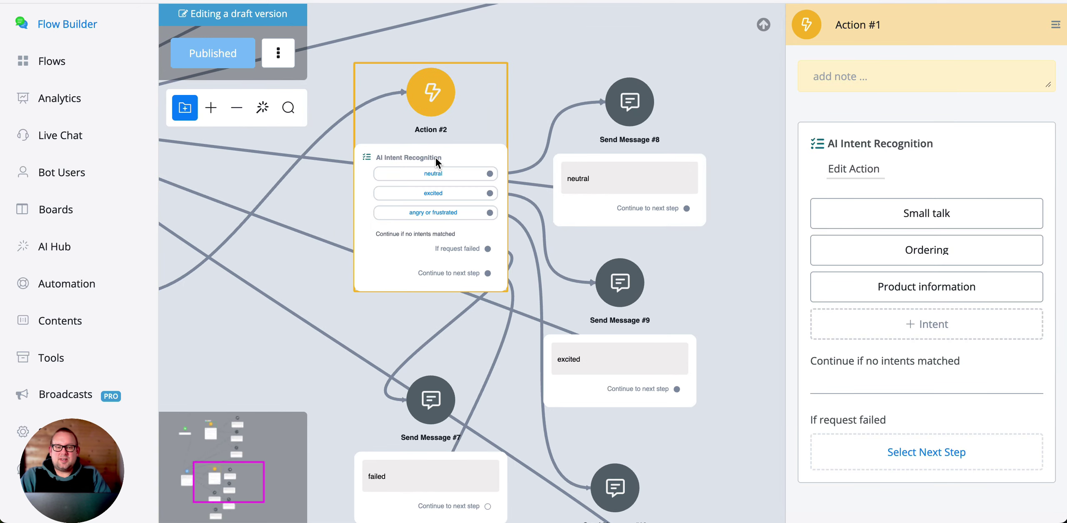